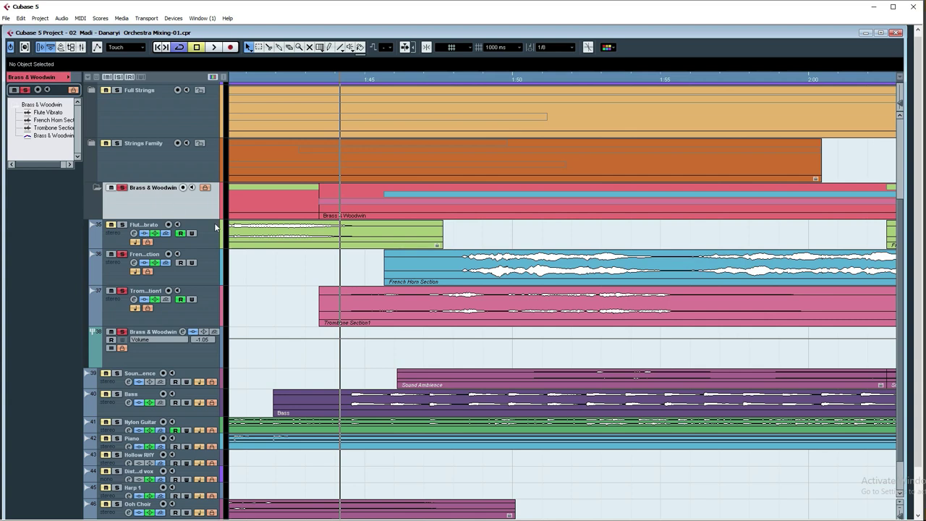
Step: Play back the soloed Brass & Woodwin folder from about 1:46 and look over its flute, horn and trombone clips
{"action": "scroll", "coordinate": [480, 234], "scroll_direction": "right", "scroll_amount": 5}
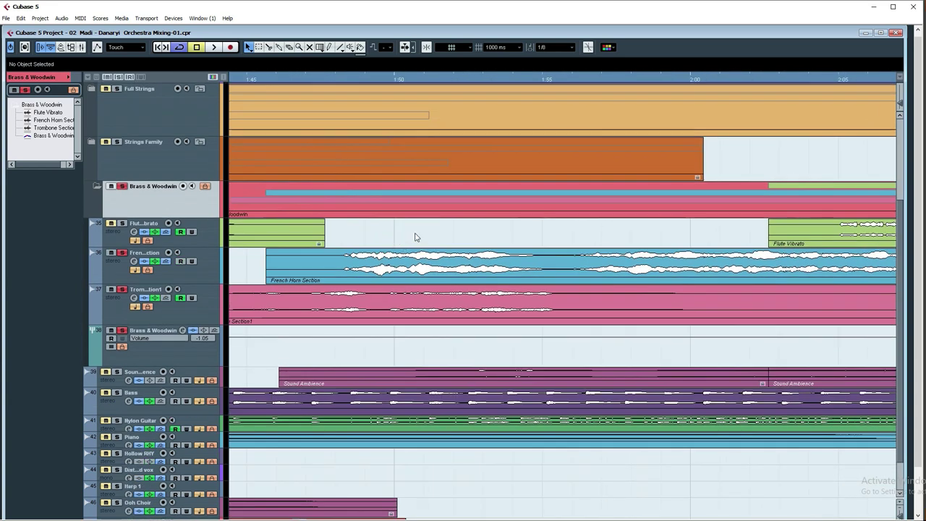
{"action": "scroll", "coordinate": [423, 239], "scroll_direction": "left", "scroll_amount": 1}
{"action": "scroll", "coordinate": [423, 238], "scroll_direction": "up", "scroll_amount": 1}
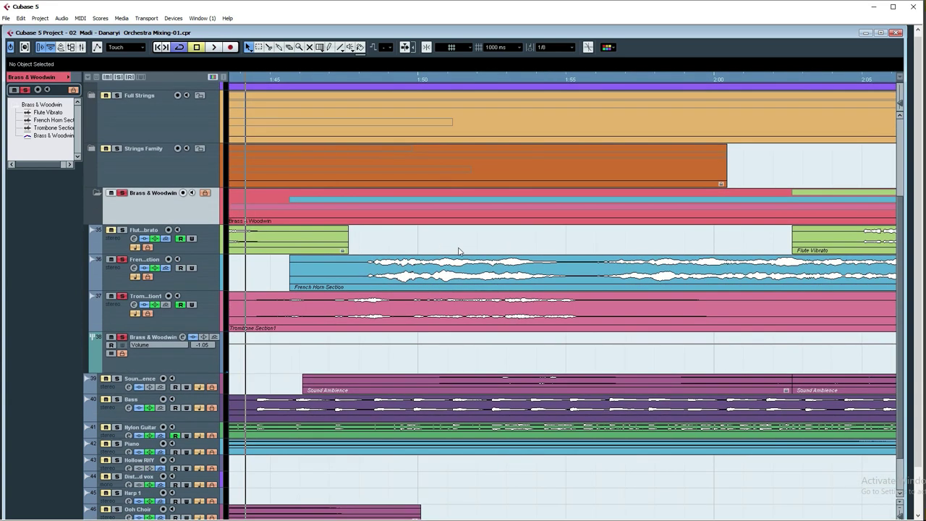
{"action": "key", "text": "space"}
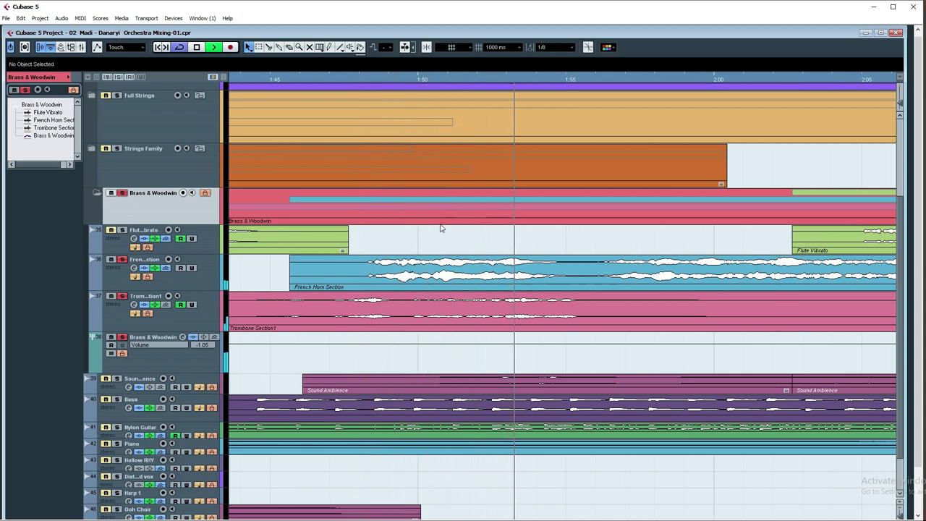
{"action": "key", "text": "g"}
{"action": "key", "text": "g"}
{"action": "scroll", "coordinate": [441, 246], "scroll_direction": "right", "scroll_amount": 5}
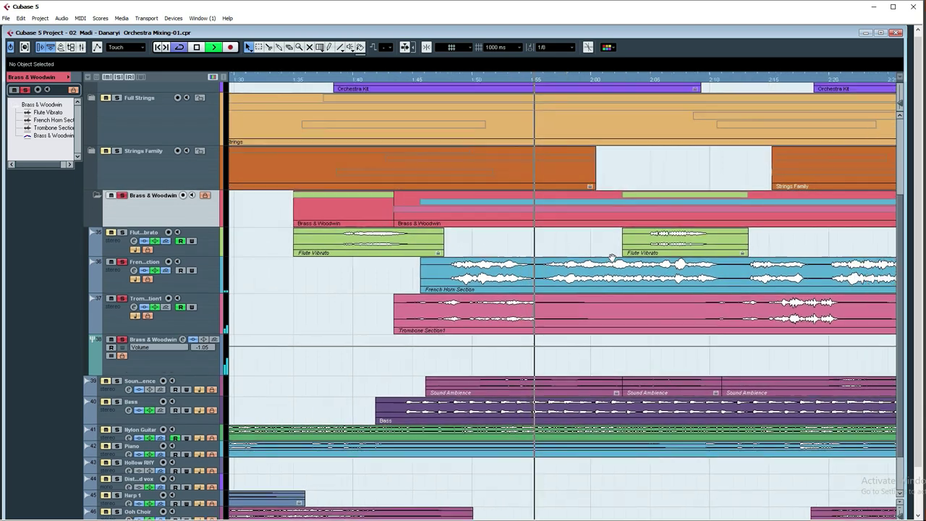
{"action": "key", "text": "g"}
{"action": "key", "text": "g"}
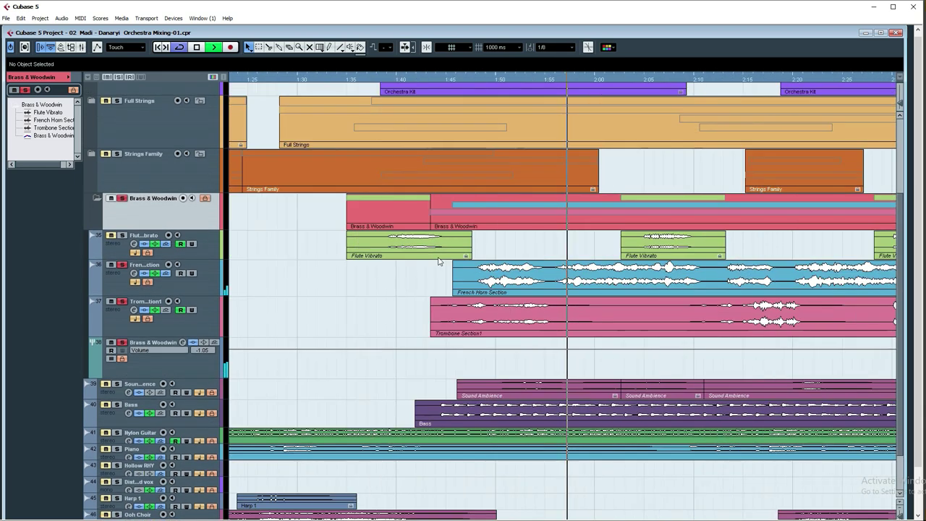
{"action": "left_click_drag", "start_coordinate": [616, 251], "coordinate": [359, 261]}
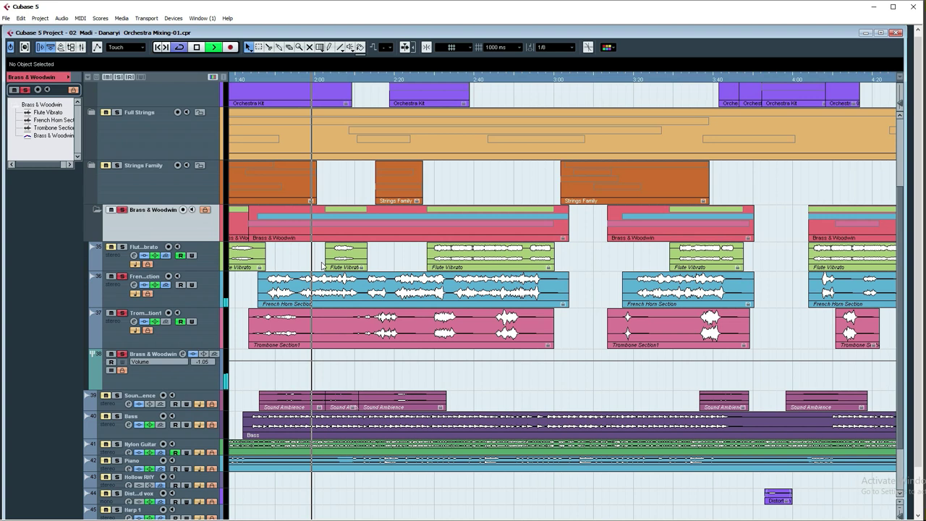
{"action": "key", "text": "space"}
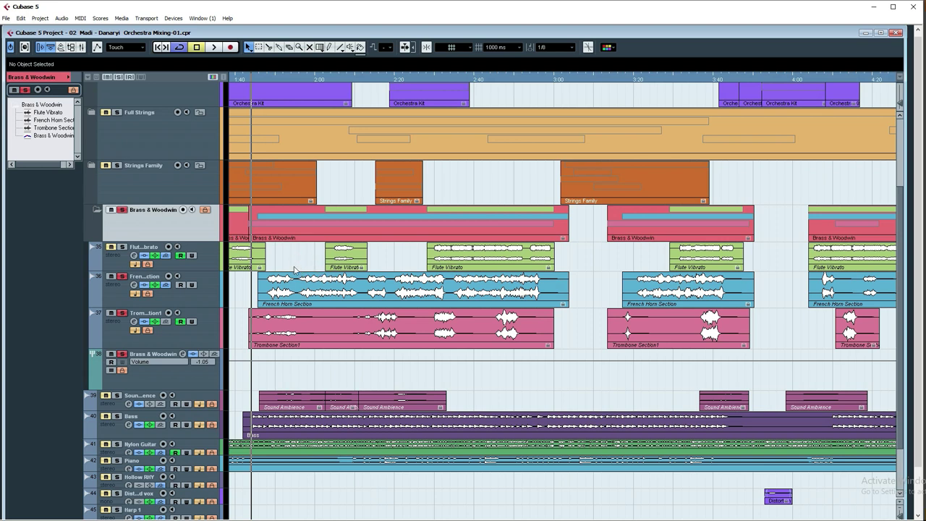
Step: Turn off solo on the Brass & Woodwin folder and start playing the full mix
{"action": "left_click", "coordinate": [121, 210]}
{"action": "key", "text": "space"}
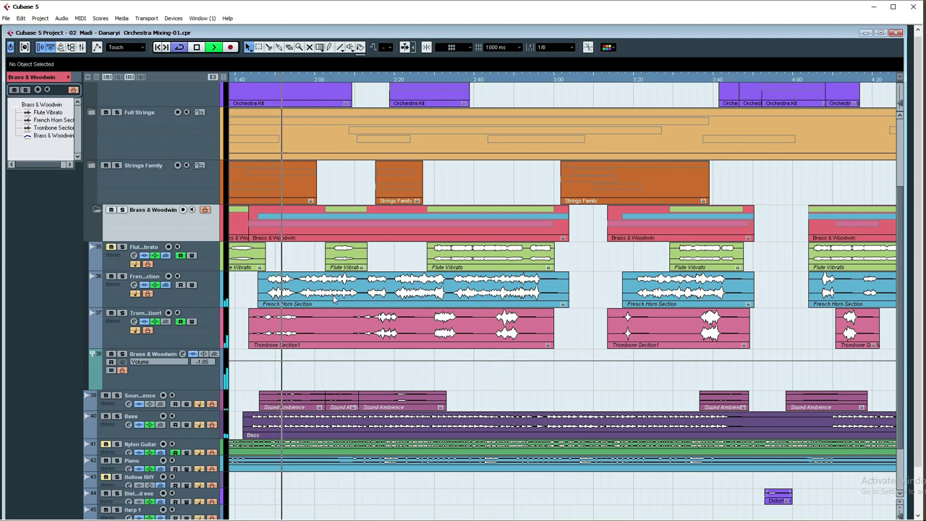
Step: Examine where the brass and woodwind clips sit along the song's timeline while the full mix plays
{"action": "key", "text": "g"}
{"action": "key", "text": "g"}
{"action": "key", "text": "g"}
{"action": "key", "text": "g"}
{"action": "key", "text": "g"}
{"action": "key", "text": "g"}
{"action": "key", "text": "g"}
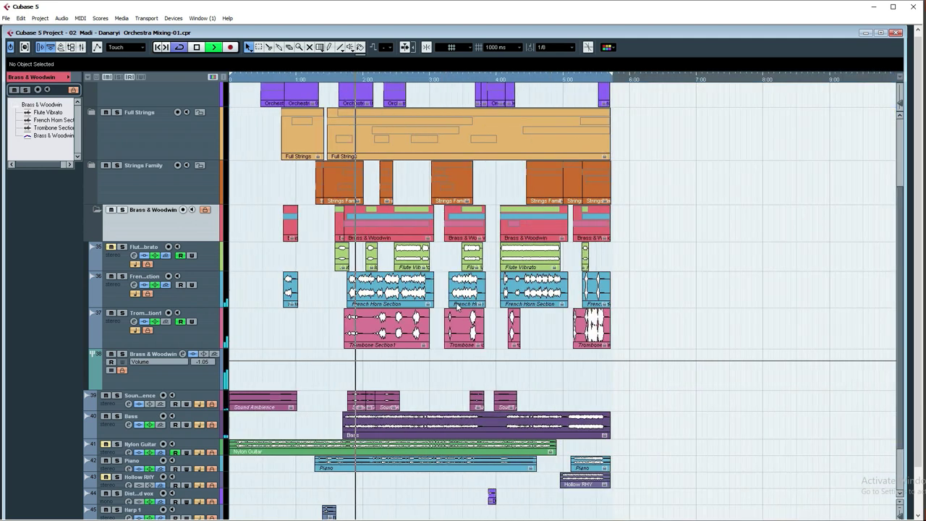
{"action": "key", "text": "h"}
{"action": "key", "text": "h"}
{"action": "key", "text": "h"}
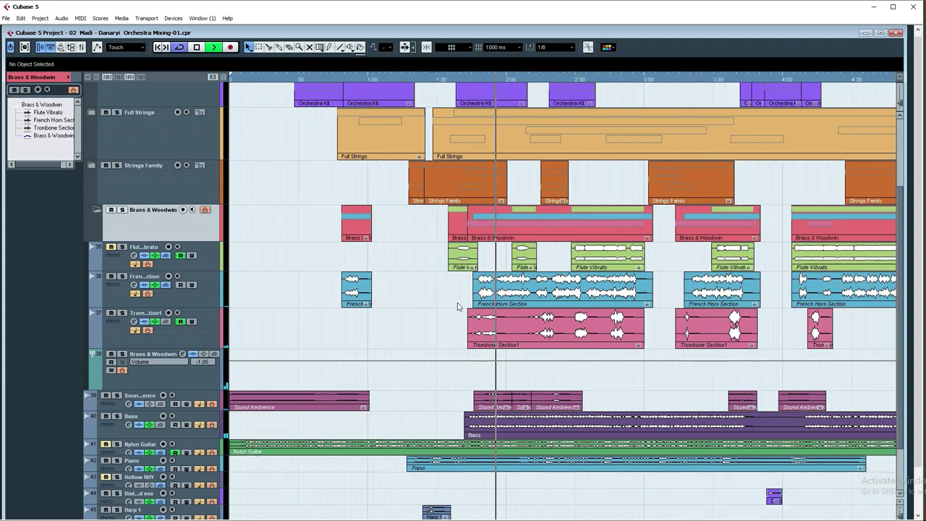
{"action": "key", "text": "g"}
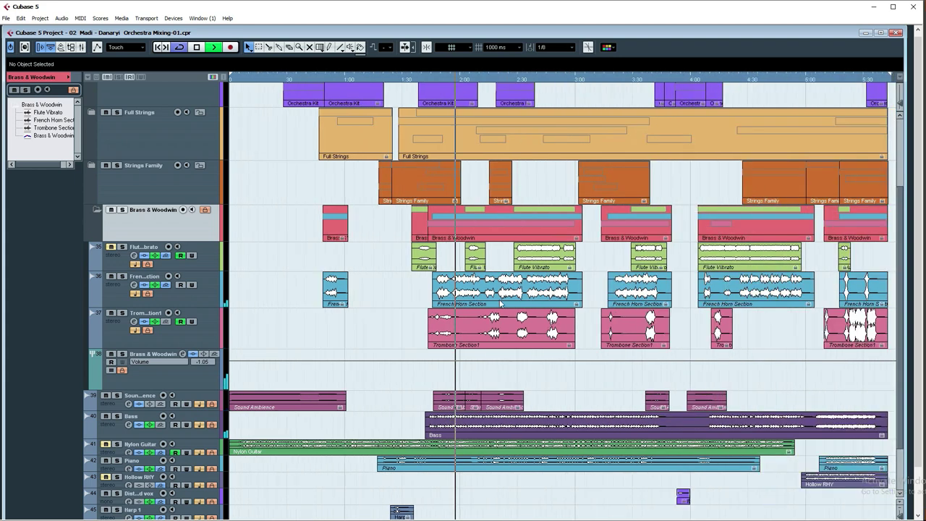
{"action": "key", "text": "g"}
{"action": "left_click_drag", "start_coordinate": [479, 292], "coordinate": [407, 291]}
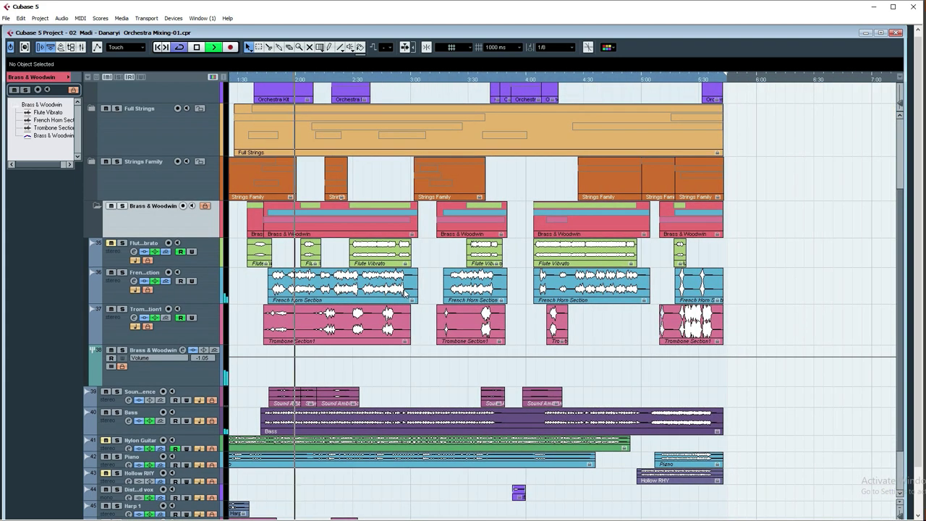
{"action": "key", "text": "h"}
{"action": "key", "text": "h"}
{"action": "key", "text": "h"}
{"action": "key", "text": "h"}
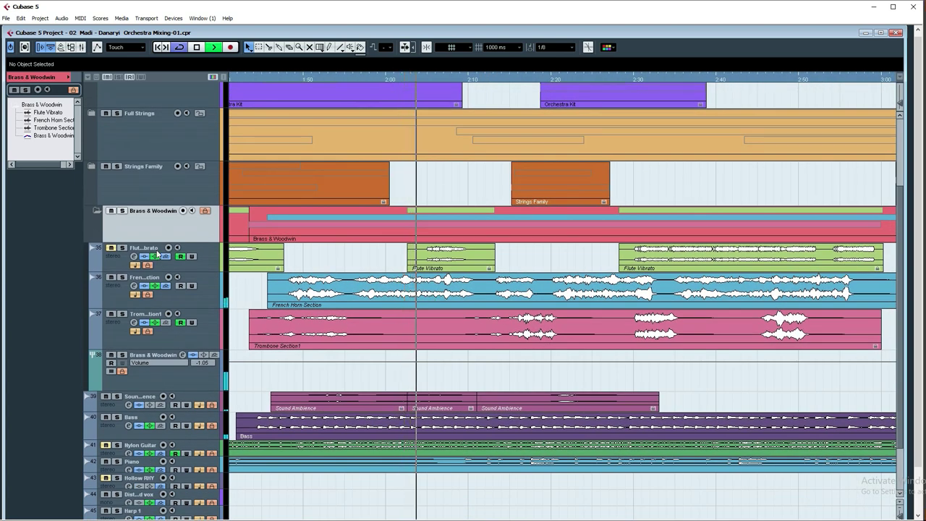
{"action": "key", "text": "g"}
{"action": "key", "text": "g"}
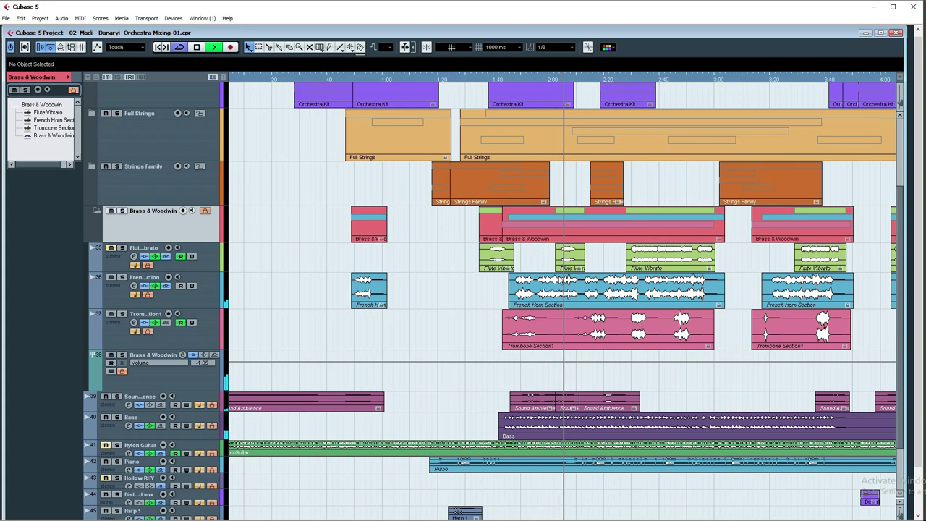
{"action": "key", "text": "g"}
{"action": "key", "text": "g"}
{"action": "key", "text": "space"}
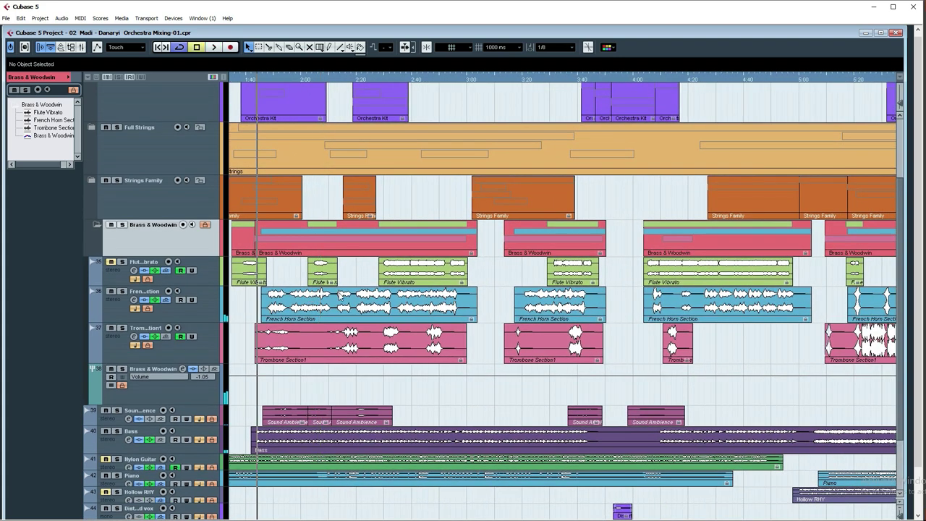
Step: Open the channel settings of the French Horn Section track and solo it
{"action": "left_click", "coordinate": [194, 339]}
{"action": "left_click", "coordinate": [204, 302]}
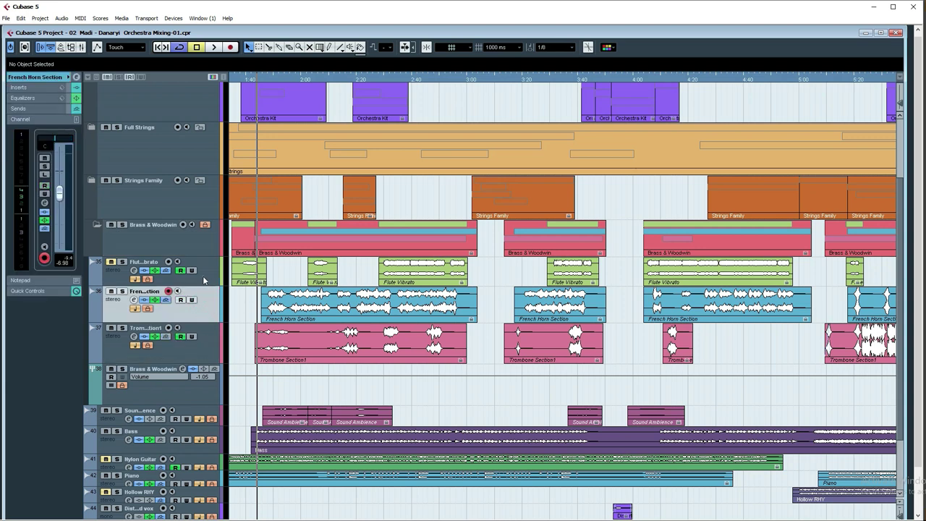
{"action": "left_click", "coordinate": [134, 301]}
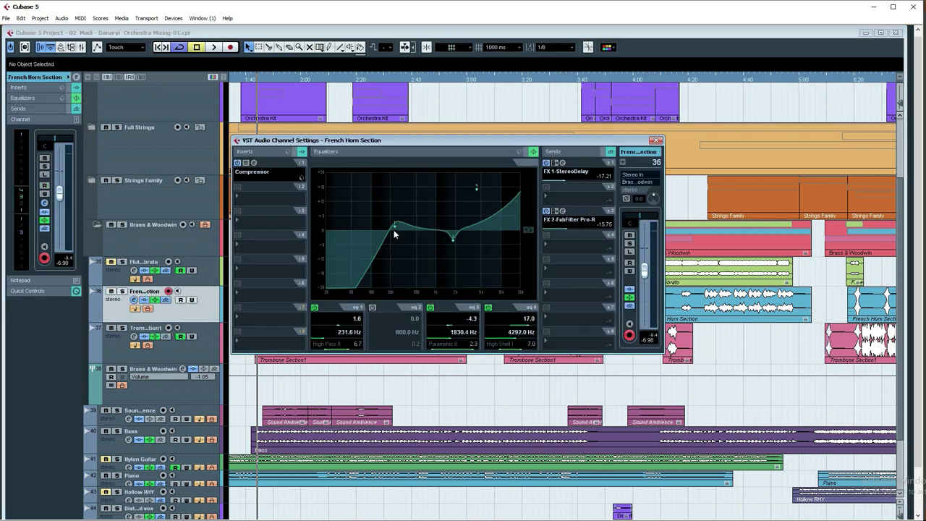
{"action": "left_click", "coordinate": [629, 245]}
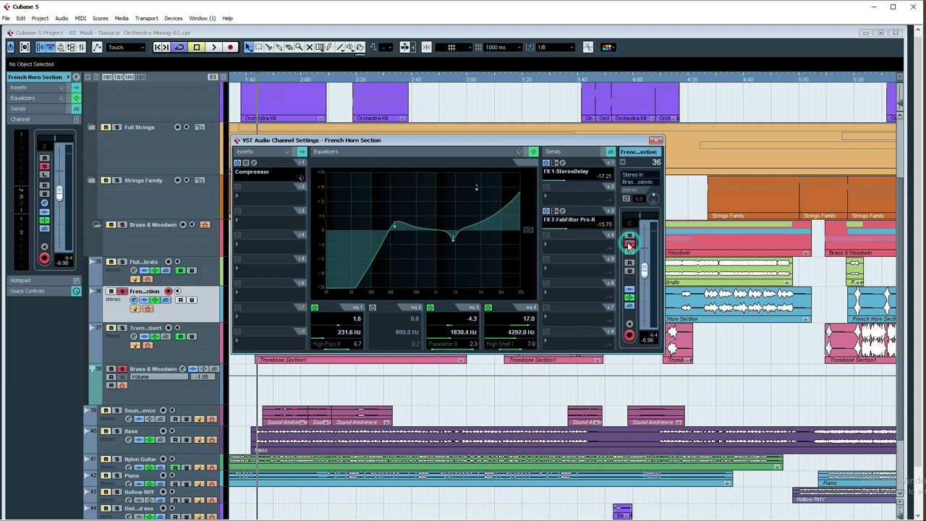
Step: Inspect the French horn's Compressor settings and play the track with the compressor bypassed and re-enabled for comparison
{"action": "left_click", "coordinate": [254, 165]}
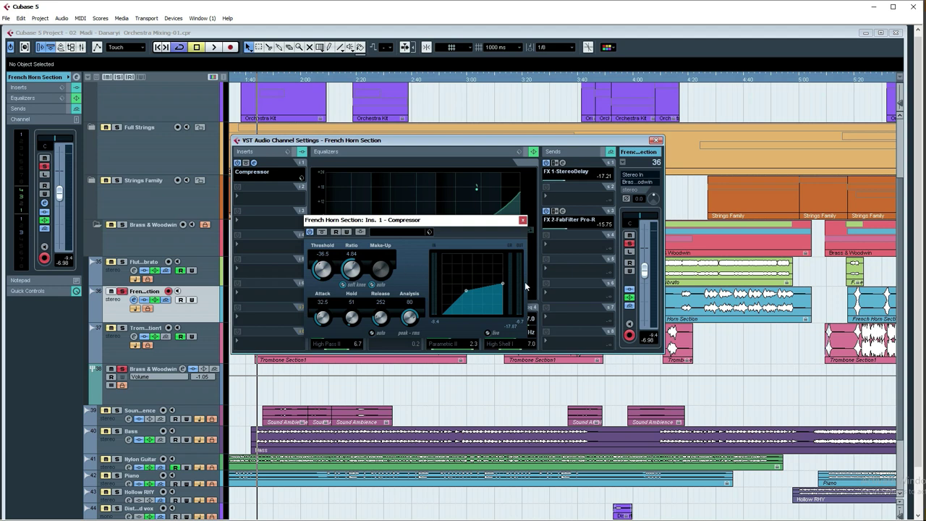
{"action": "key", "text": "space"}
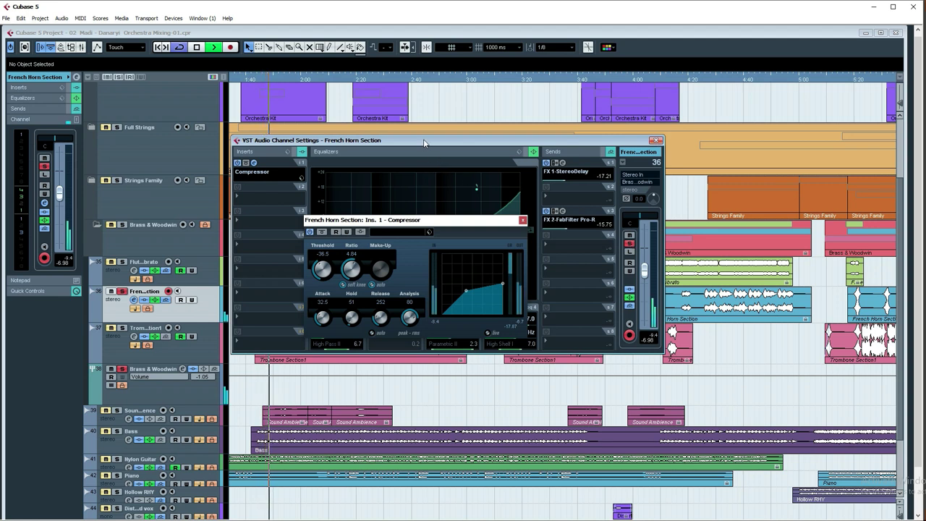
{"action": "left_click_drag", "start_coordinate": [425, 141], "coordinate": [430, 144]}
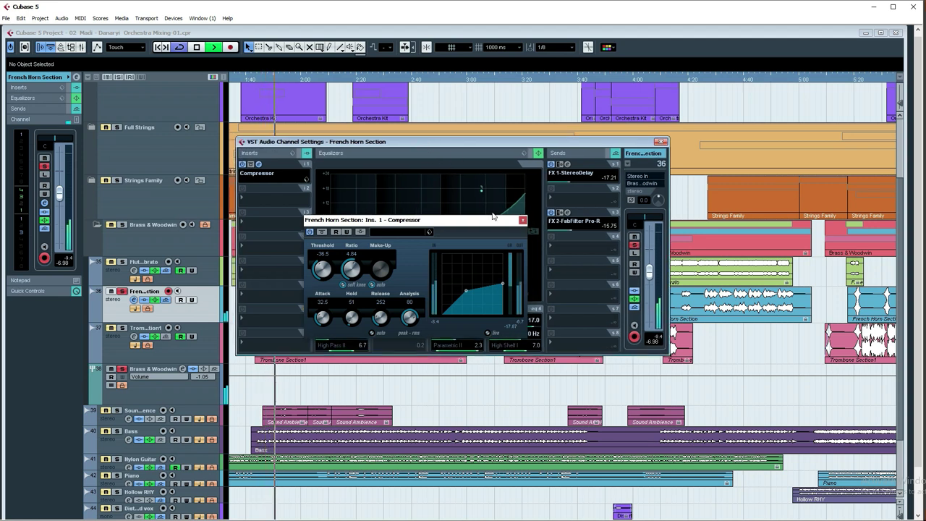
{"action": "left_click", "coordinate": [243, 165]}
{"action": "left_click", "coordinate": [242, 165]}
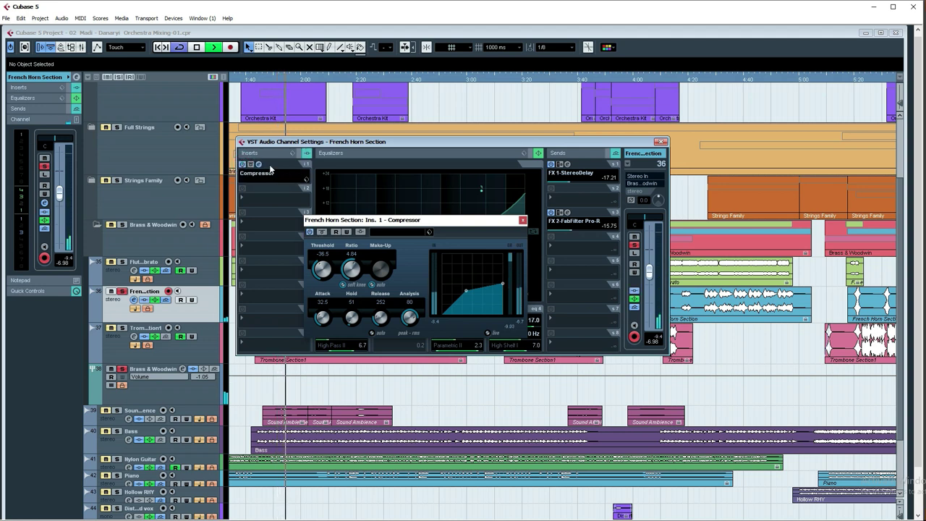
{"action": "left_click", "coordinate": [523, 220]}
{"action": "key", "text": "space"}
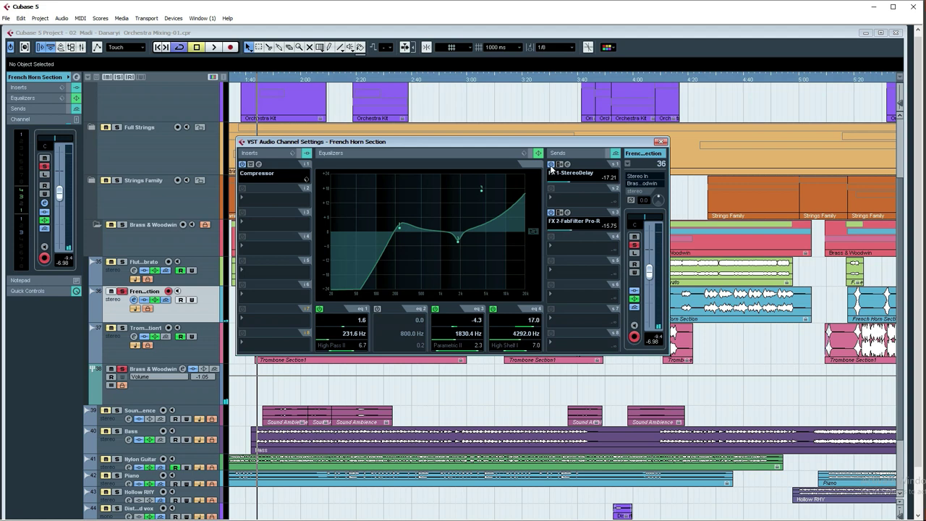
Step: Switch off the French horn's StereoDelay and FabFilter Pro-R sends, and place the playhead at about 1:48 in a closer timeline view
{"action": "left_click", "coordinate": [550, 164]}
{"action": "left_click", "coordinate": [552, 212]}
{"action": "left_click_drag", "start_coordinate": [627, 141], "coordinate": [681, 308]}
{"action": "left_click_drag", "start_coordinate": [264, 83], "coordinate": [282, 108]}
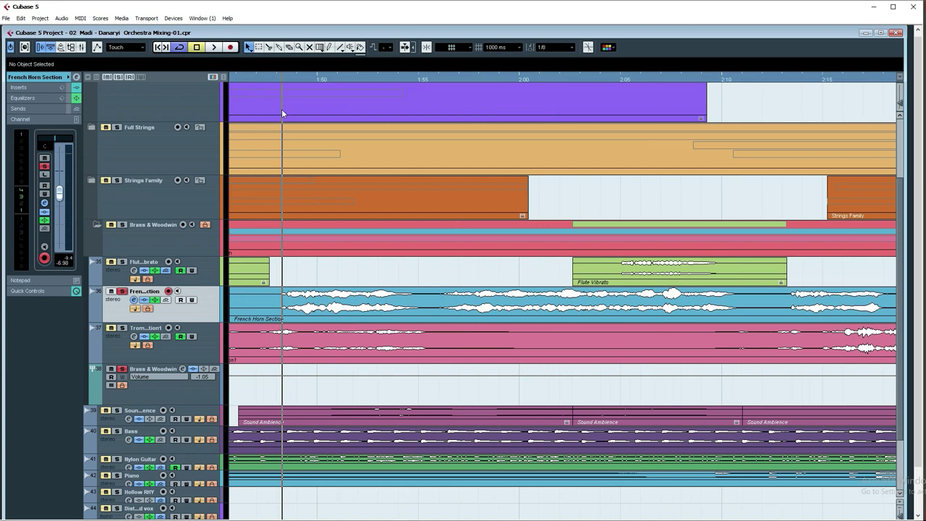
Step: Reopen the French Horn Section channel settings clear of the clips and switch the StereoDelay send back on
{"action": "left_click", "coordinate": [134, 299]}
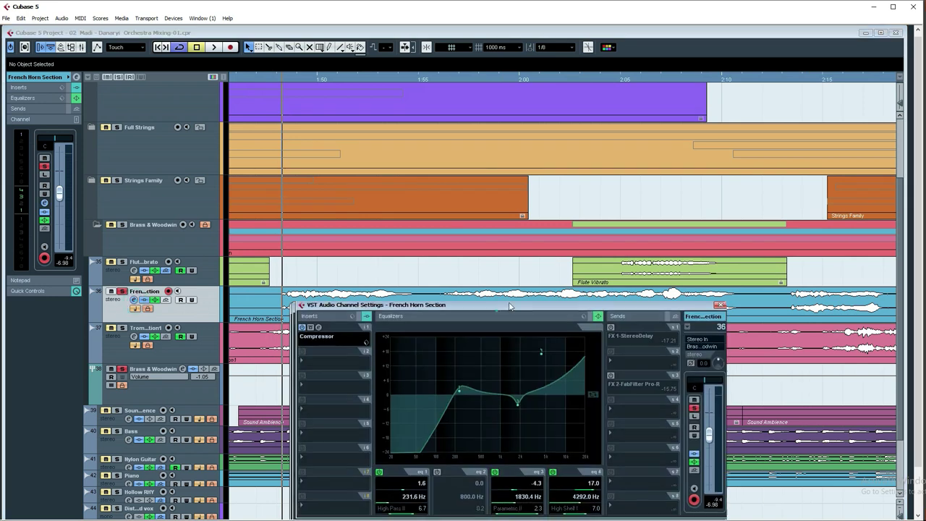
{"action": "left_click_drag", "start_coordinate": [510, 307], "coordinate": [621, 72]}
{"action": "key", "text": "KP_Subtract"}
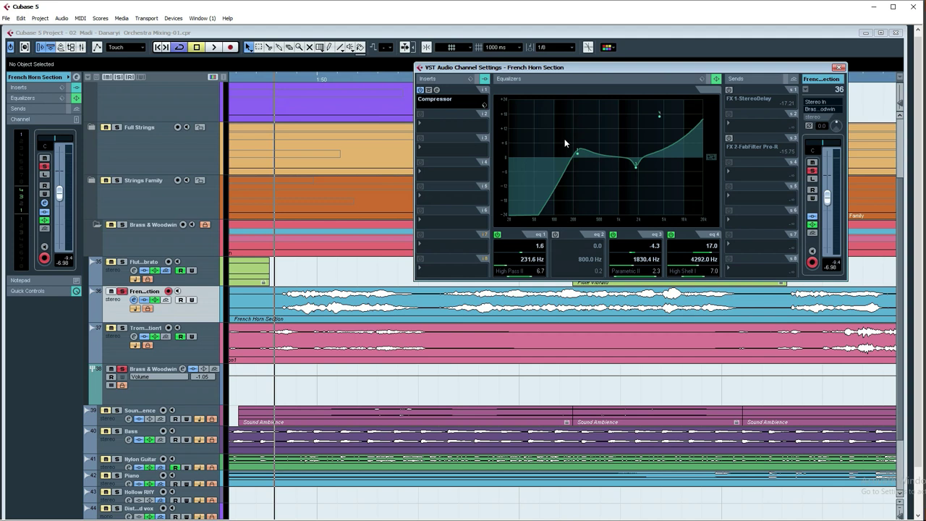
{"action": "left_click_drag", "start_coordinate": [605, 72], "coordinate": [562, 123]}
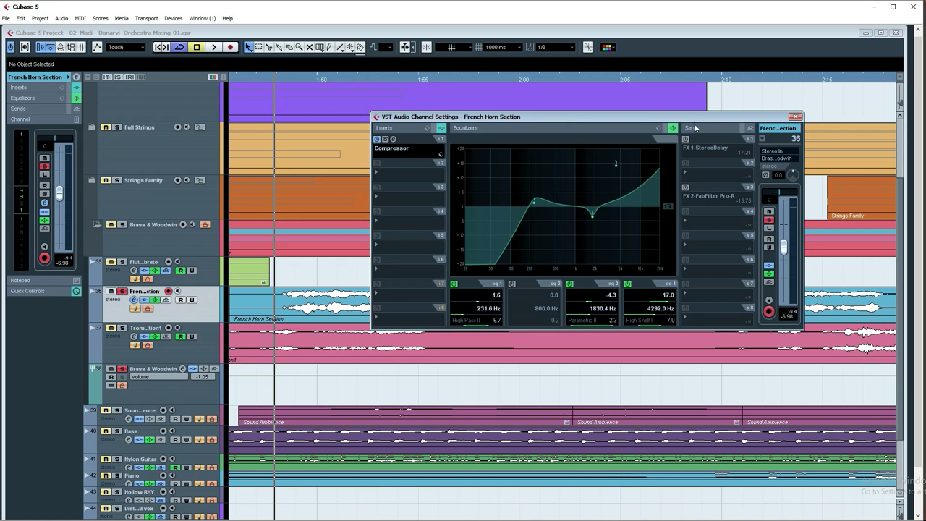
{"action": "left_click_drag", "start_coordinate": [696, 121], "coordinate": [688, 134]}
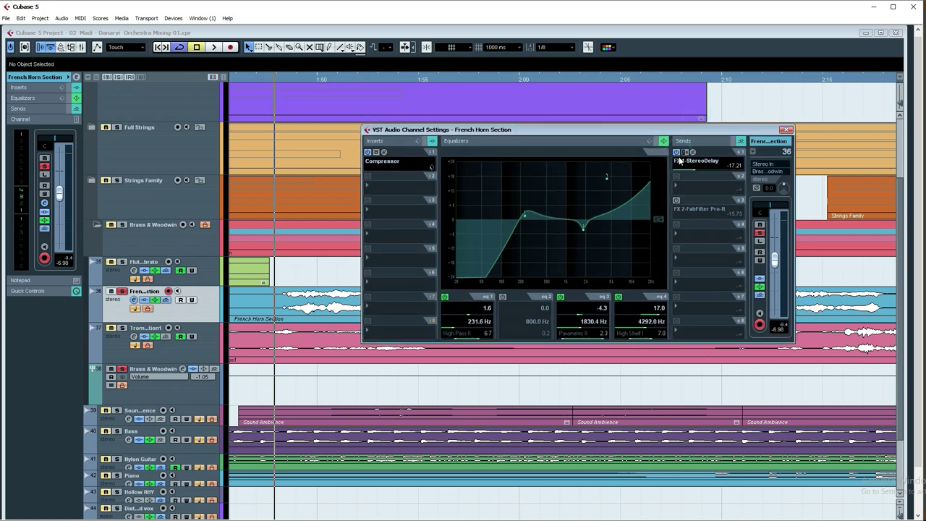
Step: Play the French horn with the delay send active and inspect the StereoDelay effect's settings
{"action": "key", "text": "space"}
{"action": "left_click", "coordinate": [690, 153]}
{"action": "left_click_drag", "start_coordinate": [400, 246], "coordinate": [439, 135]}
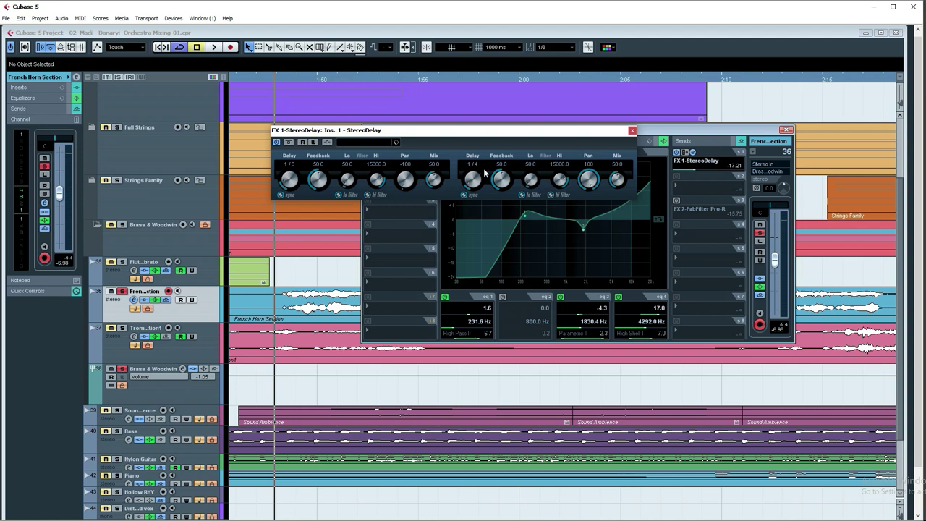
{"action": "key", "text": "space"}
{"action": "key", "text": "space"}
{"action": "left_click", "coordinate": [631, 129]}
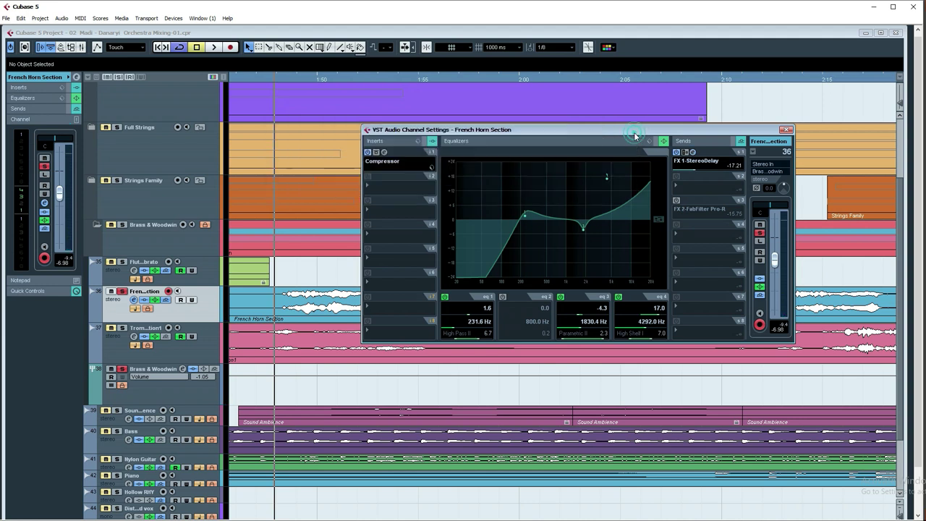
Step: Switch the French horn's FabFilter Pro-R reverb send back on and play the track to hear it
{"action": "left_click", "coordinate": [677, 202]}
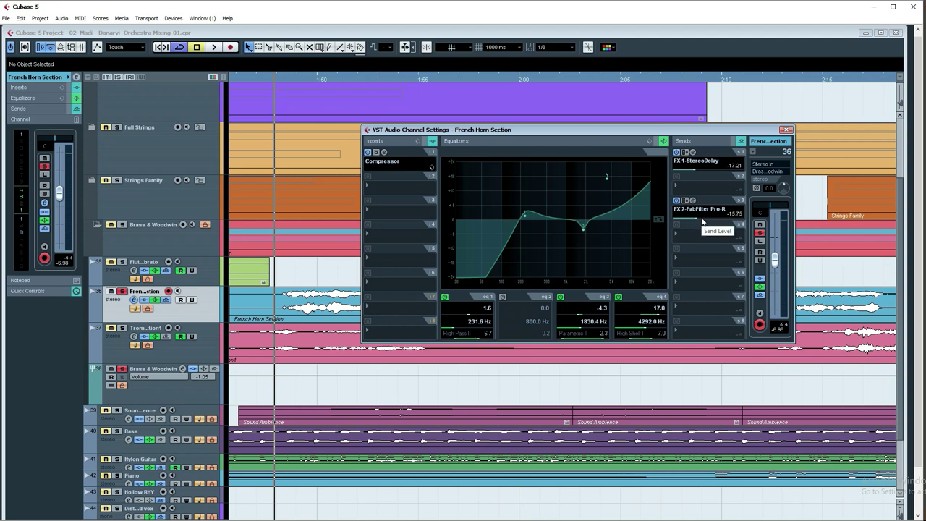
{"action": "key", "text": "space"}
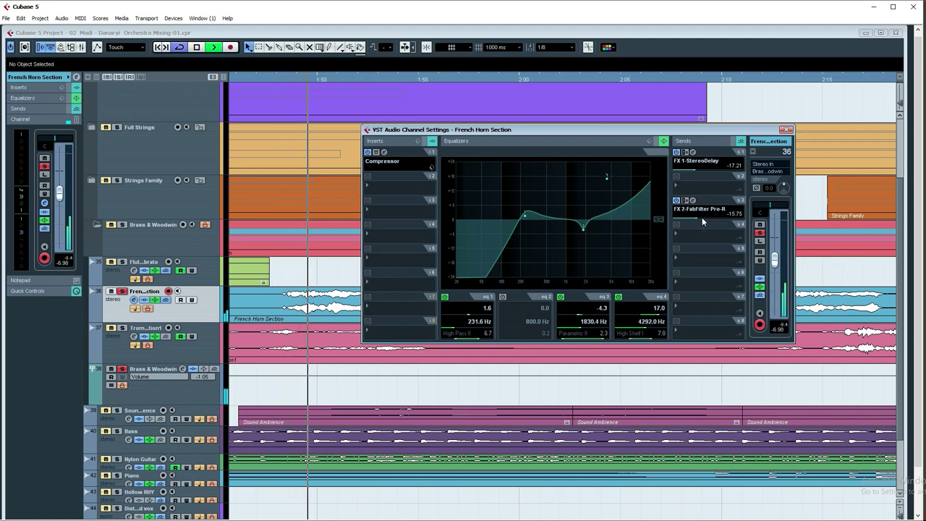
{"action": "key", "text": "space"}
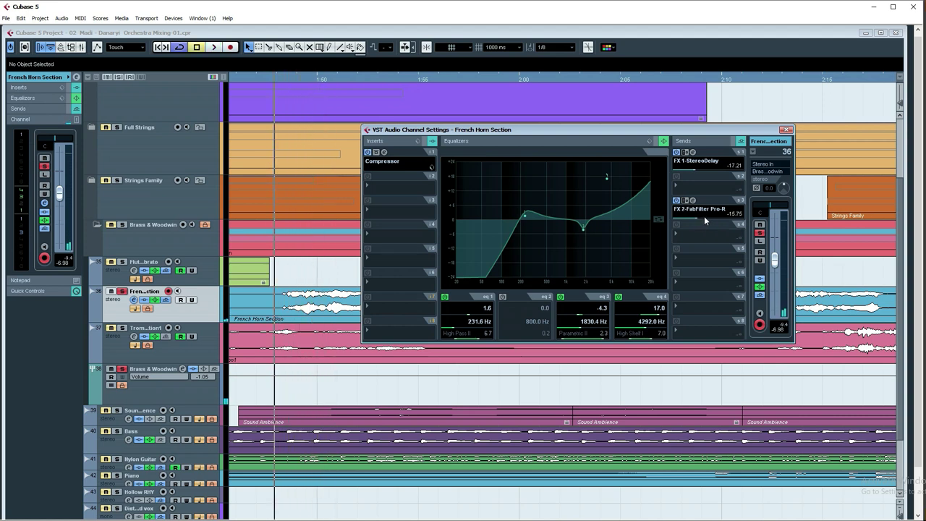
Step: Raise the French horn's FabFilter Pro-R send level to -6.47 while playing the track
{"action": "left_click", "coordinate": [702, 216]}
{"action": "key", "text": "space"}
{"action": "scroll", "coordinate": [702, 220], "scroll_direction": "up", "scroll_amount": 3}
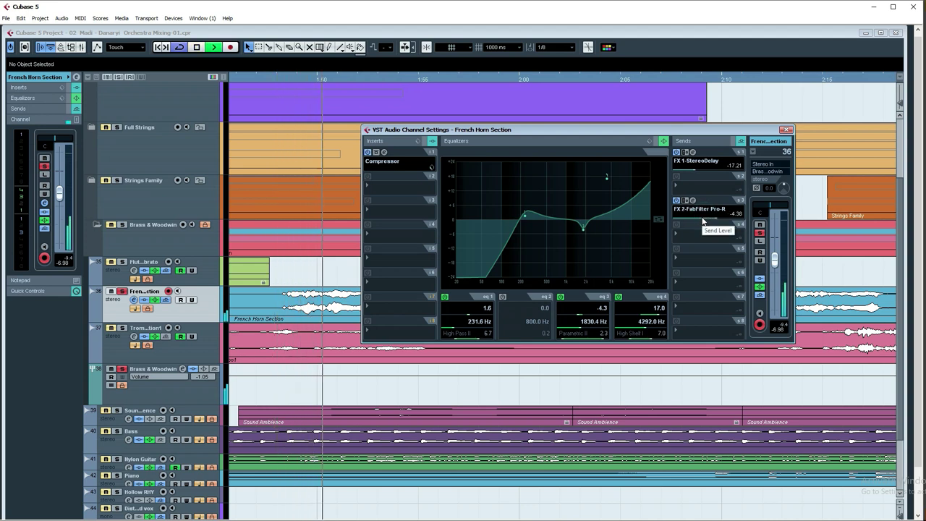
{"action": "key", "text": "space"}
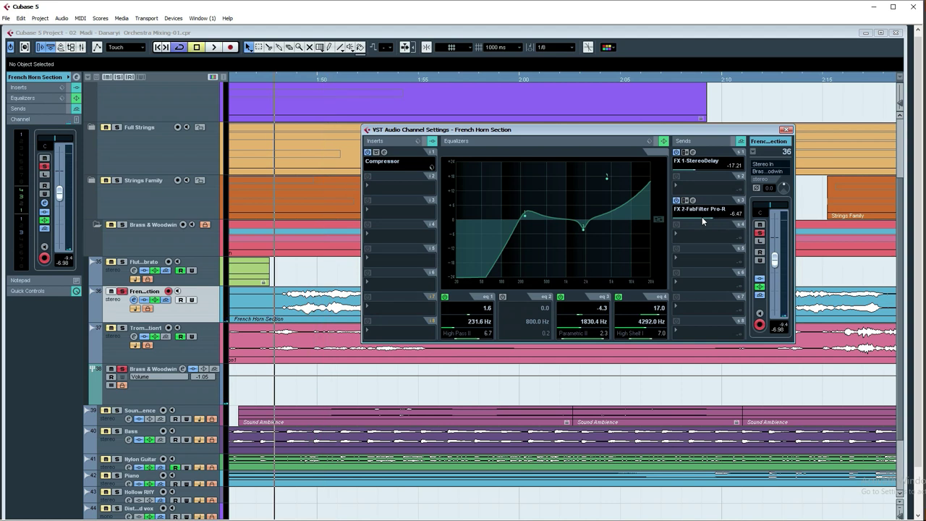
Step: Lower the French horn's FabFilter Pro-R send to -7.77 and set its high shelf EQ band to 15.6 dB at 4219 Hz
{"action": "scroll", "coordinate": [703, 218], "scroll_direction": "down", "scroll_amount": 1}
{"action": "key", "text": "space"}
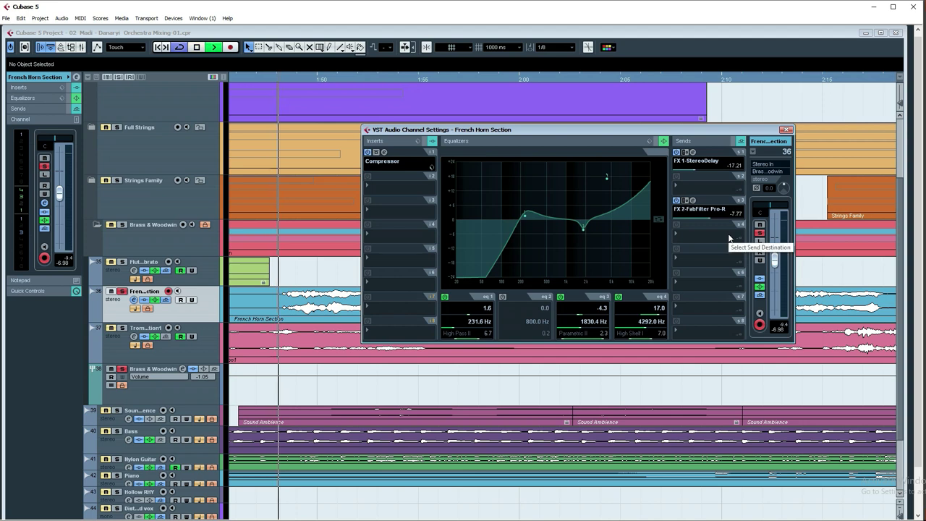
{"action": "mouse_move", "coordinate": [606, 177]}
{"action": "left_mouse_down"}
{"action": "mouse_move", "coordinate": [615, 207]}
{"action": "mouse_move", "coordinate": [604, 253]}
{"action": "mouse_move", "coordinate": [615, 182]}
{"action": "mouse_move", "coordinate": [607, 185]}
{"action": "left_mouse_up"}
{"action": "key", "text": "space"}
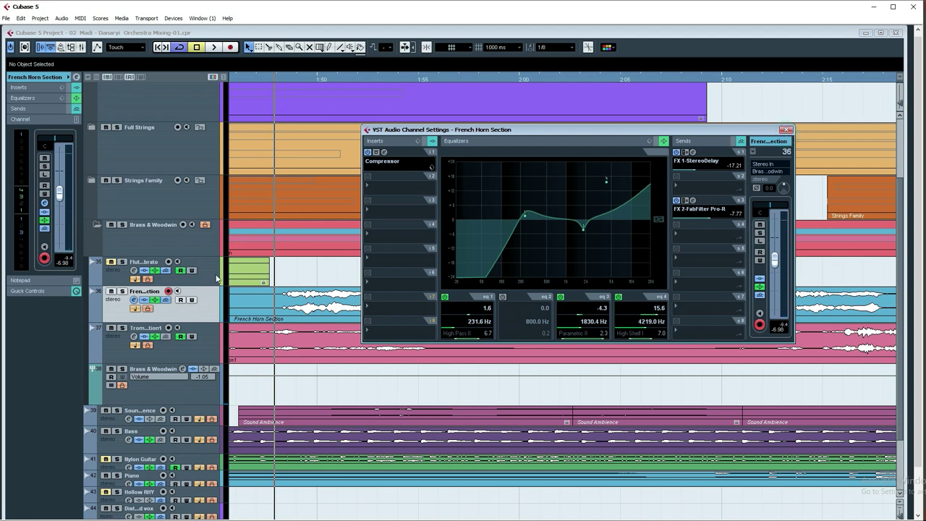
{"action": "left_click", "coordinate": [785, 131]}
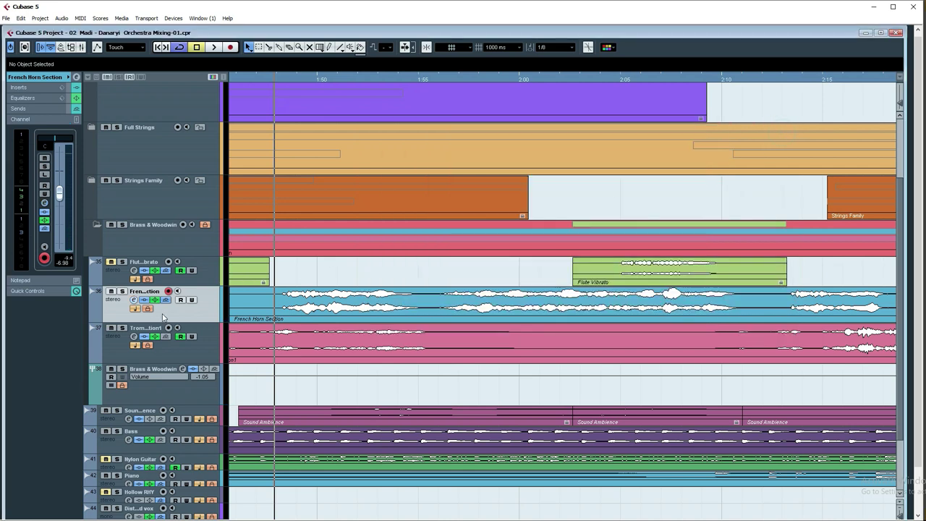
Step: Solo the Trombone Section1 track, play it and show its volume automation lane
{"action": "left_click", "coordinate": [123, 328]}
{"action": "left_click", "coordinate": [203, 344]}
{"action": "key", "text": "space"}
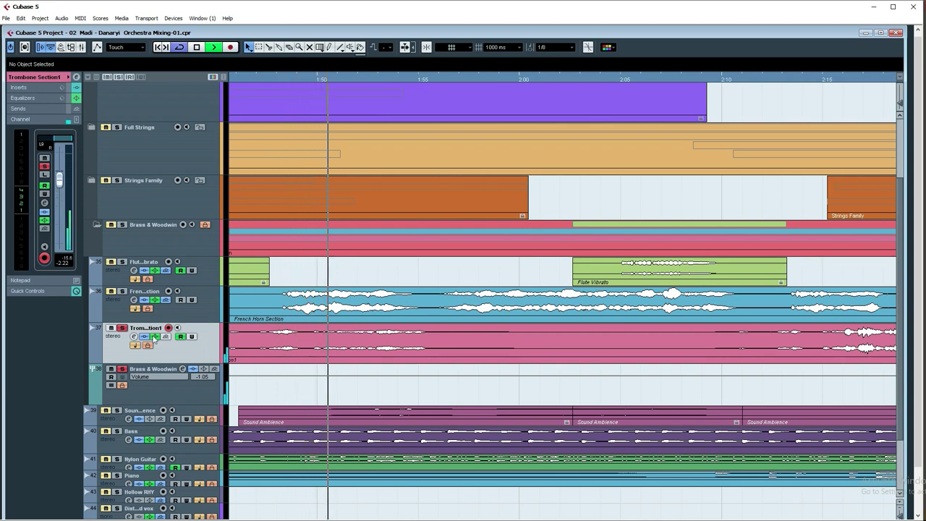
{"action": "left_click", "coordinate": [134, 336]}
{"action": "right_click", "coordinate": [182, 351]}
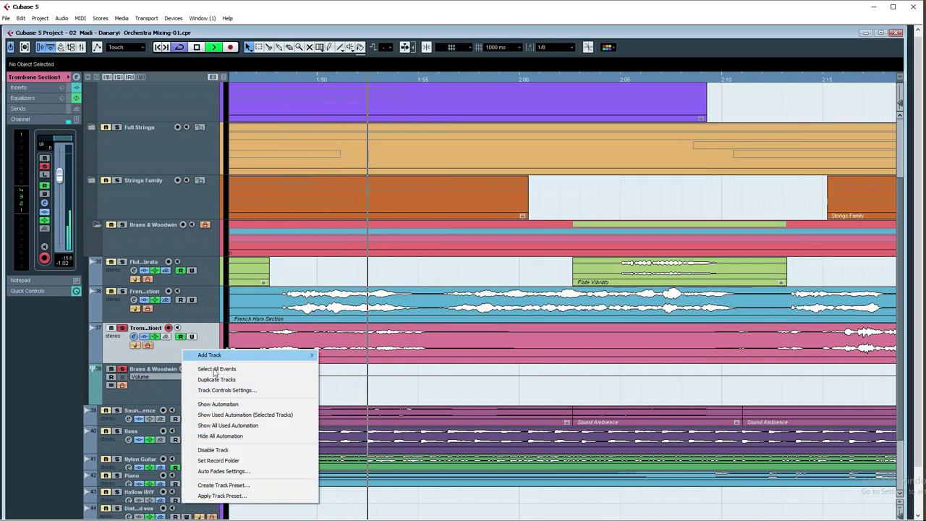
{"action": "left_click", "coordinate": [217, 404]}
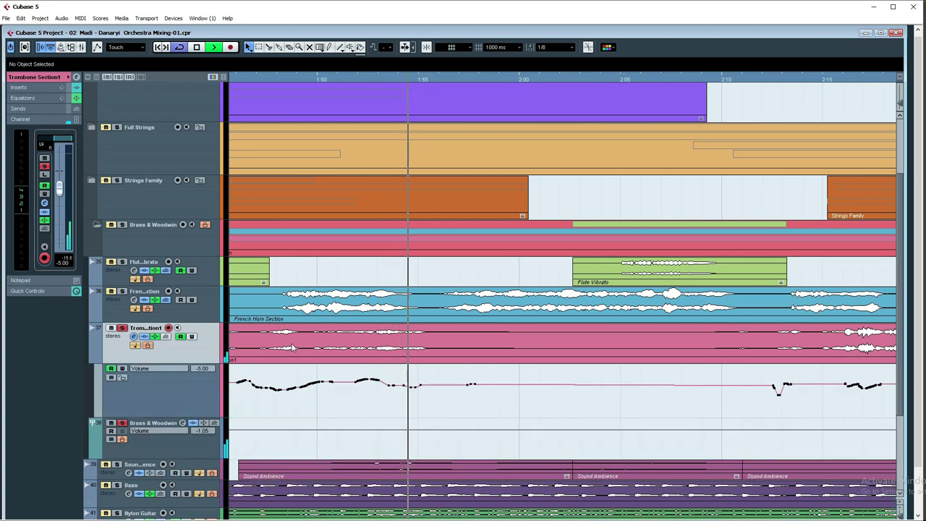
{"action": "scroll", "coordinate": [291, 349], "scroll_direction": "down", "scroll_amount": 3}
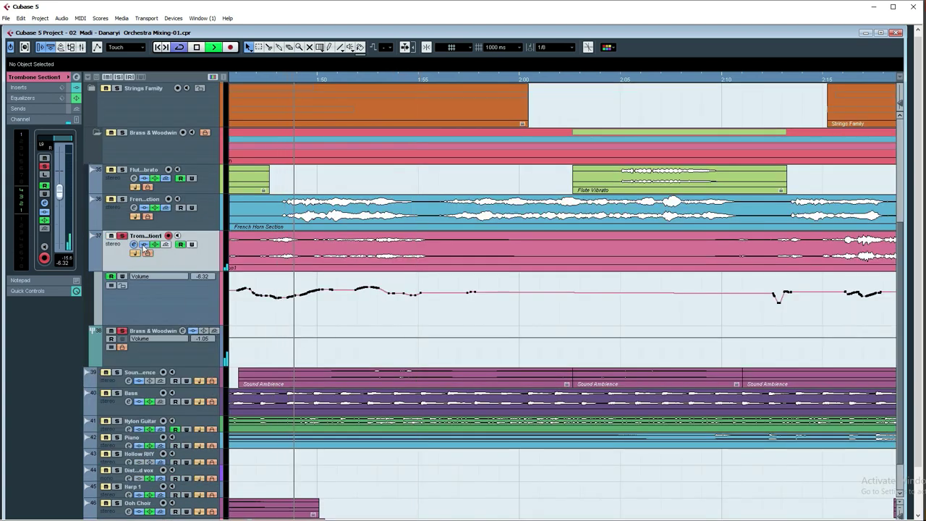
Step: Open the Trombone Section1 channel settings and review its insert Compressor's settings
{"action": "left_click", "coordinate": [114, 215]}
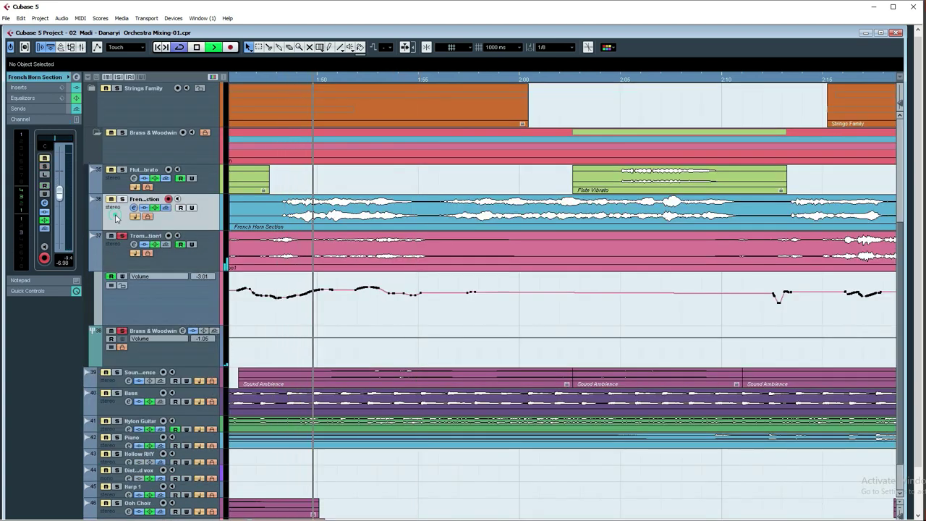
{"action": "left_click", "coordinate": [118, 256]}
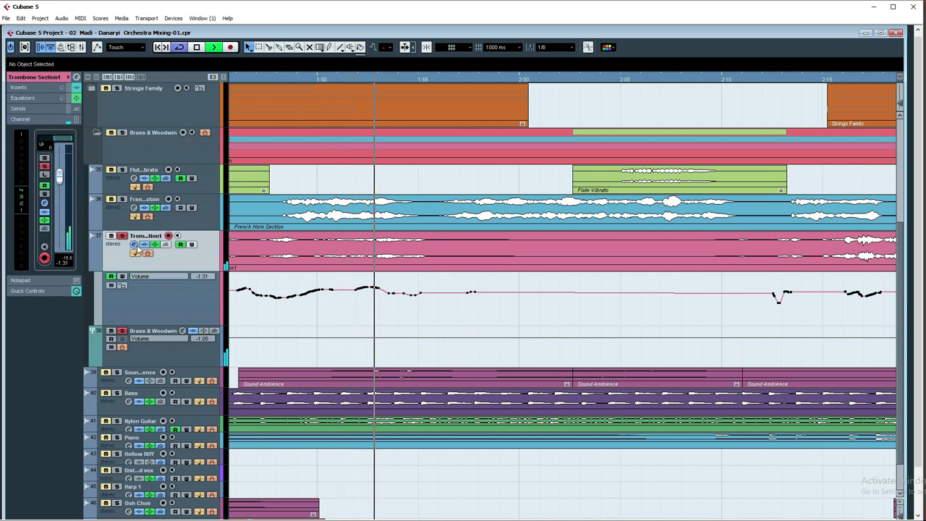
{"action": "left_click", "coordinate": [134, 246]}
{"action": "key", "text": "space"}
{"action": "left_click", "coordinate": [384, 152]}
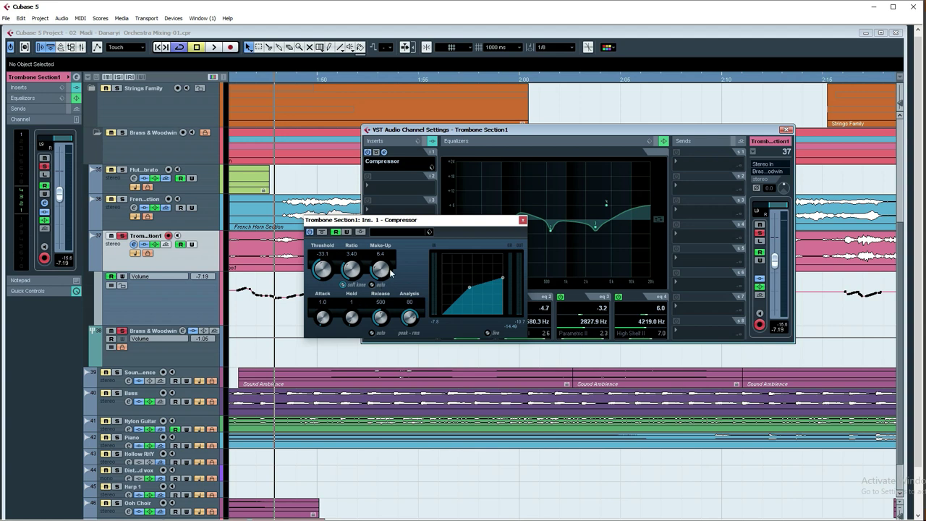
{"action": "key", "text": "space"}
{"action": "left_click", "coordinate": [524, 220]}
Step: Compare the trombone's playback with its insert Compressor switched off and back on
{"action": "left_click", "coordinate": [367, 154]}
{"action": "key", "text": "space"}
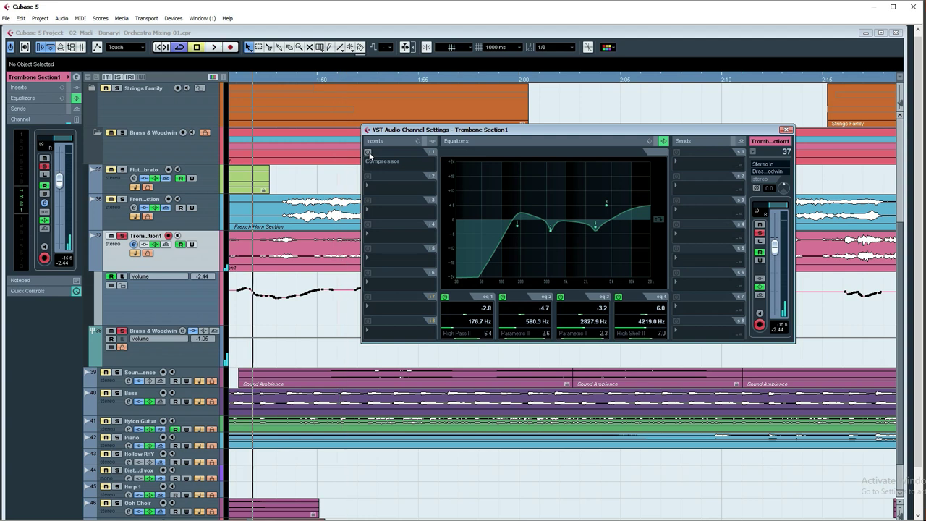
{"action": "left_click", "coordinate": [368, 153]}
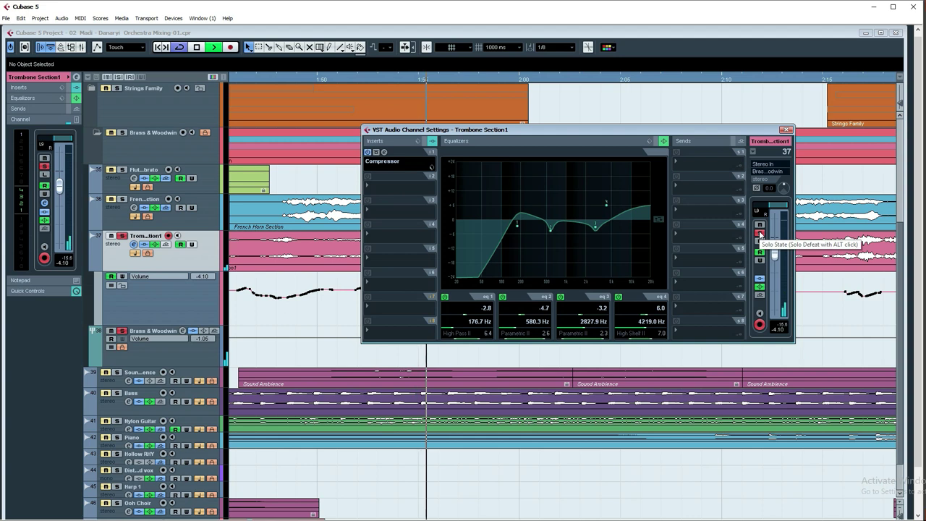
{"action": "key", "text": "space"}
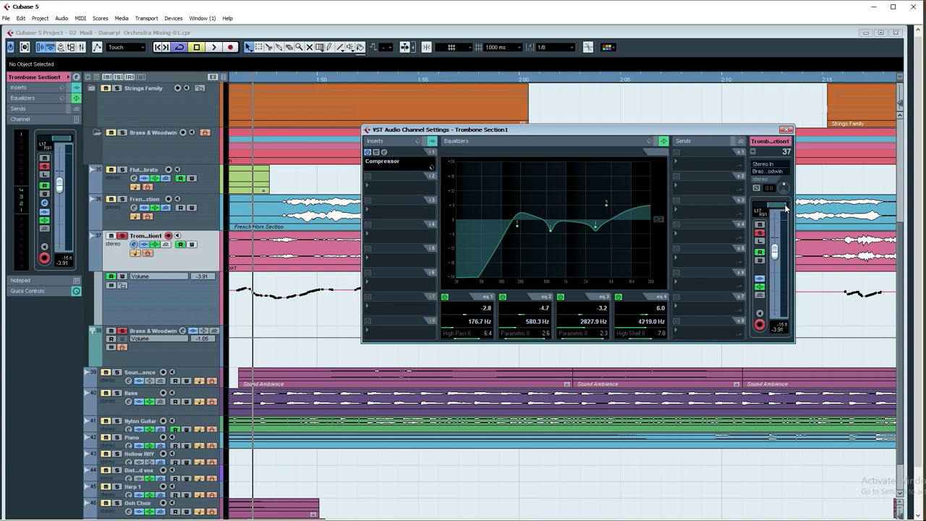
Step: Try panning the trombone fully right and switching its channel to the Stereo Dual Panner and the Stereo Balance Panner
{"action": "left_click_drag", "start_coordinate": [779, 206], "coordinate": [796, 205]}
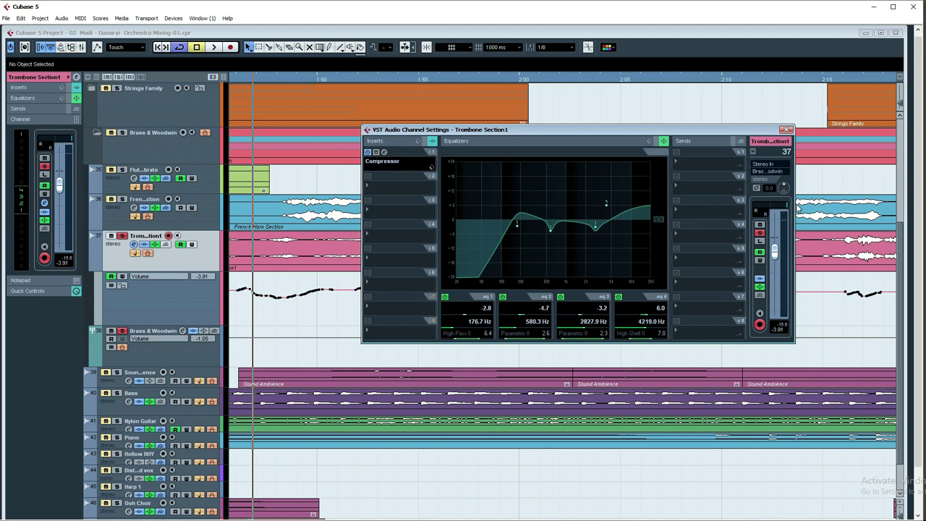
{"action": "right_click", "coordinate": [772, 206]}
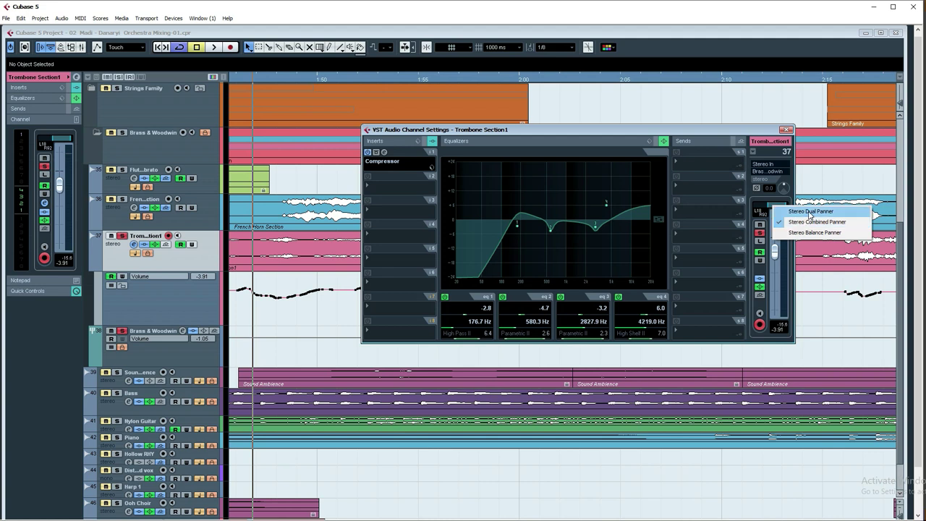
{"action": "left_click", "coordinate": [809, 214]}
{"action": "right_click", "coordinate": [775, 205]}
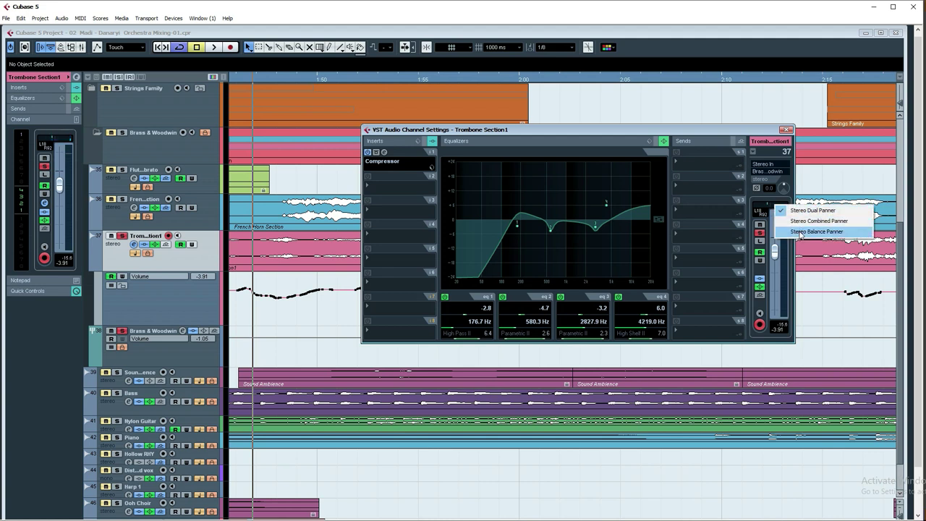
{"action": "left_click", "coordinate": [799, 232]}
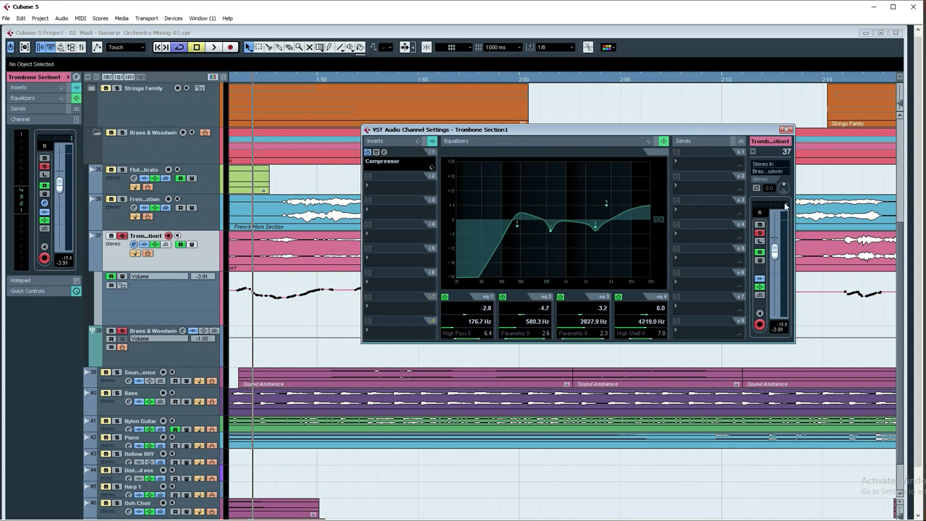
Step: Return the trombone channel to the Stereo Combined Panner, readjust its pan and play it before closing the channel settings
{"action": "right_click", "coordinate": [771, 208]}
{"action": "left_click", "coordinate": [781, 219]}
{"action": "right_click", "coordinate": [771, 206]}
{"action": "left_click", "coordinate": [783, 221]}
{"action": "left_click_drag", "start_coordinate": [763, 206], "coordinate": [772, 208]}
{"action": "key", "text": "space"}
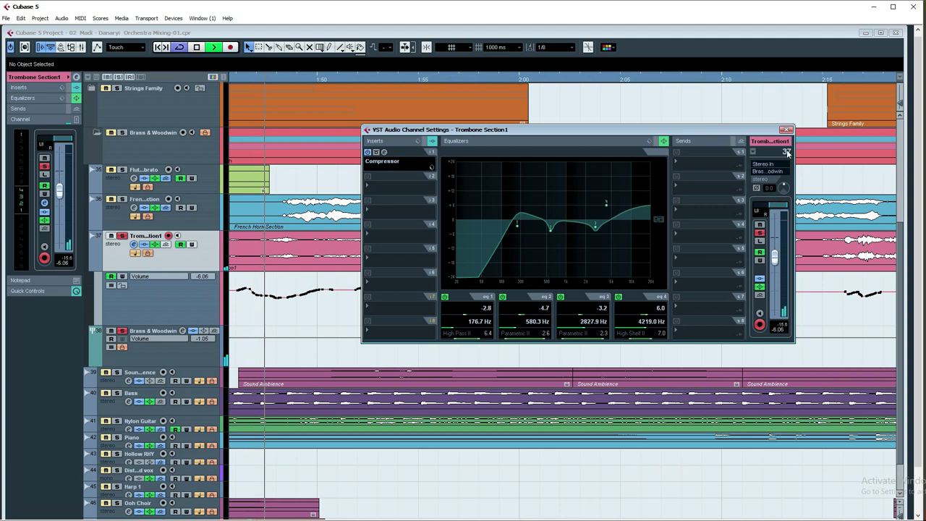
{"action": "left_click", "coordinate": [786, 129]}
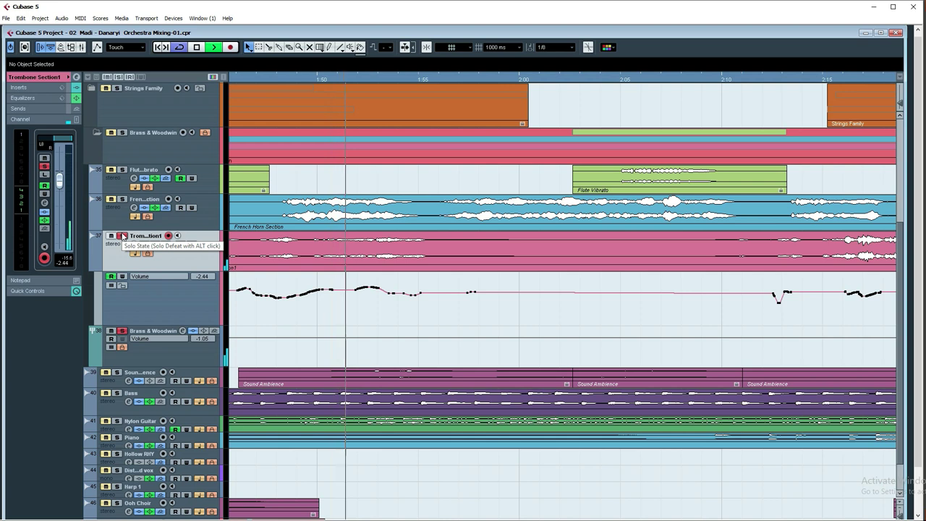
Step: Solo the French Horn Section together with the trombone and play both across a wider span of the arrangement
{"action": "key", "text": "space"}
{"action": "left_click", "coordinate": [122, 199]}
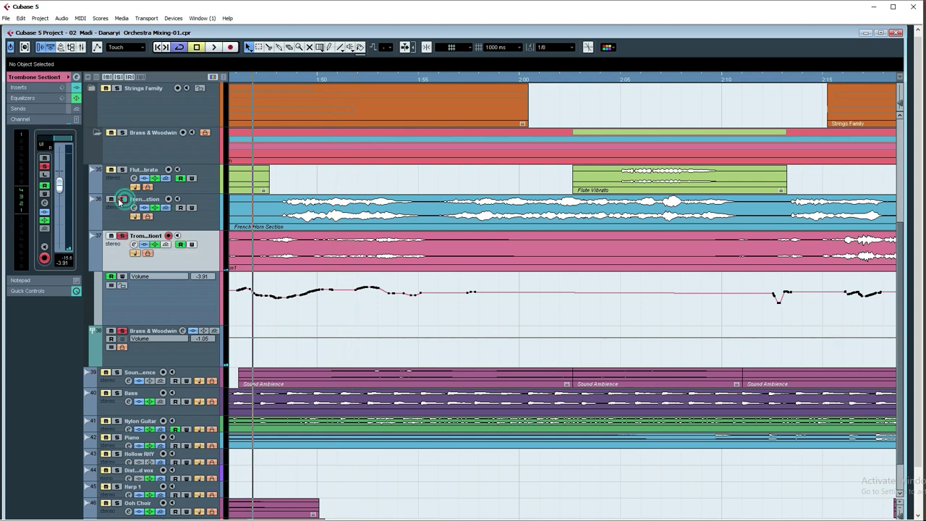
{"action": "key", "text": "space"}
{"action": "key", "text": "g"}
{"action": "key", "text": "g"}
{"action": "key", "text": "g"}
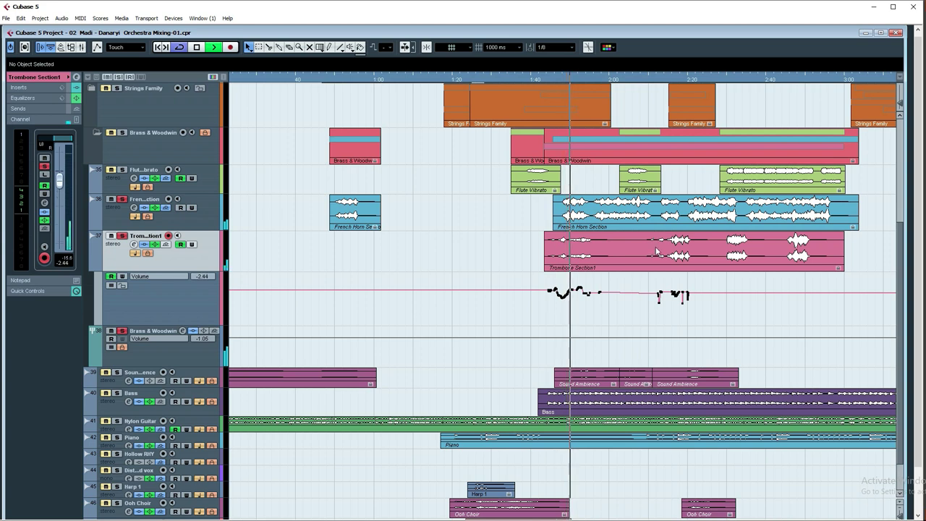
{"action": "key", "text": "h"}
{"action": "key", "text": "h"}
{"action": "key", "text": "h"}
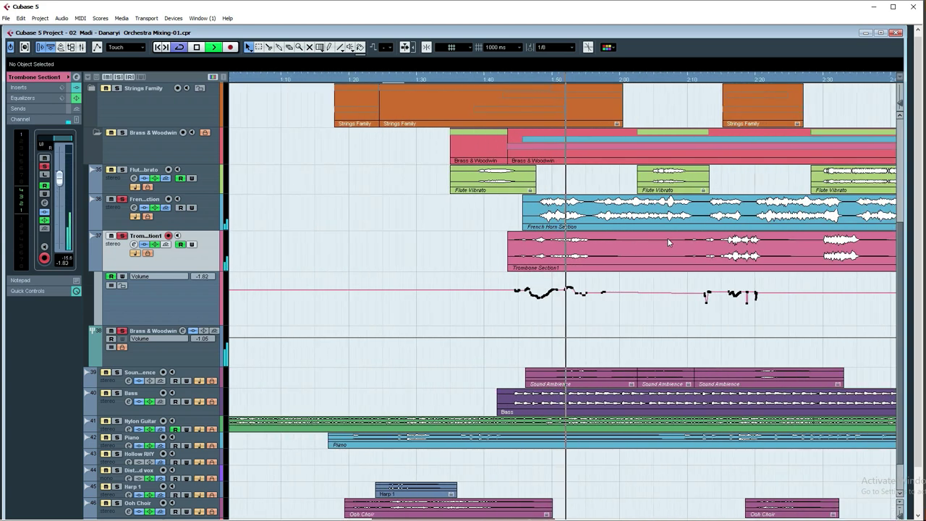
{"action": "key", "text": "g"}
{"action": "key", "text": "g"}
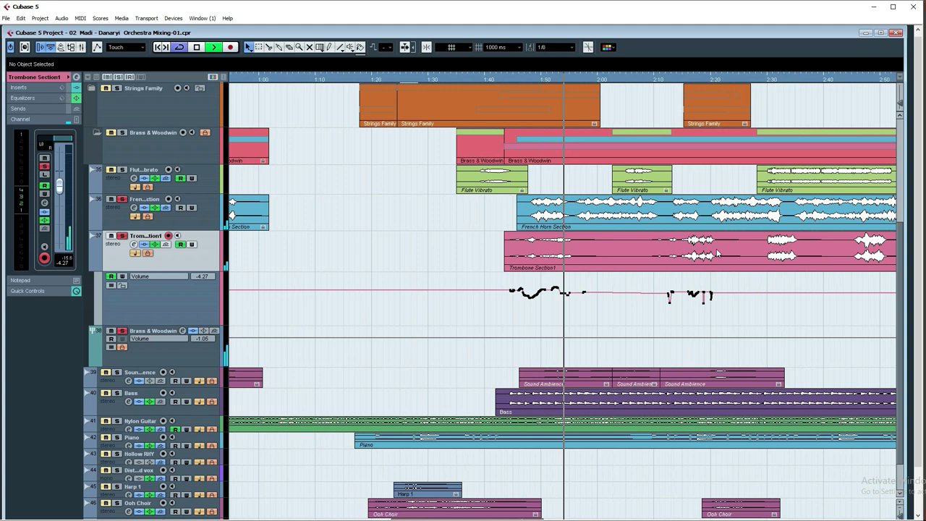
{"action": "key", "text": "h"}
{"action": "key", "text": "h"}
{"action": "key", "text": "space"}
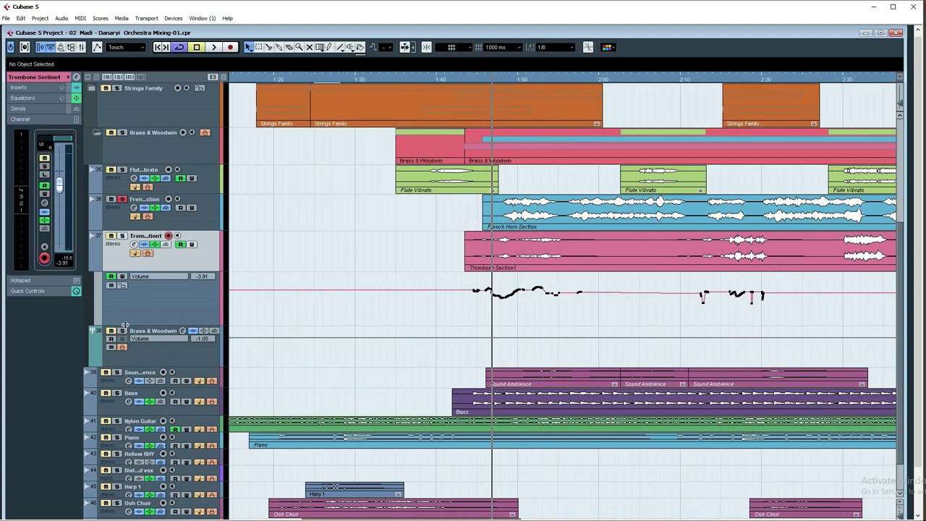
Step: Solo the Brass & Woodwin group channel, play it and open its group channel settings near the middle of the arrangement
{"action": "left_click", "coordinate": [178, 362]}
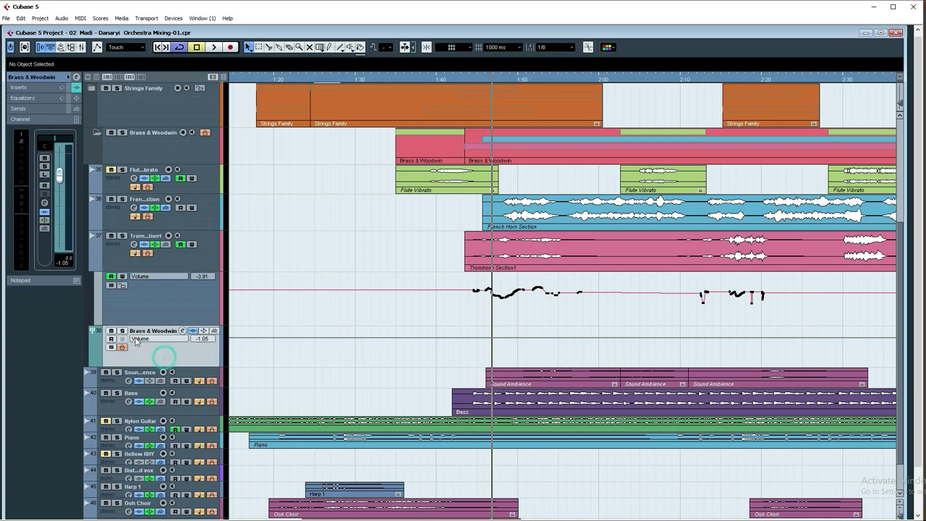
{"action": "left_click", "coordinate": [122, 332]}
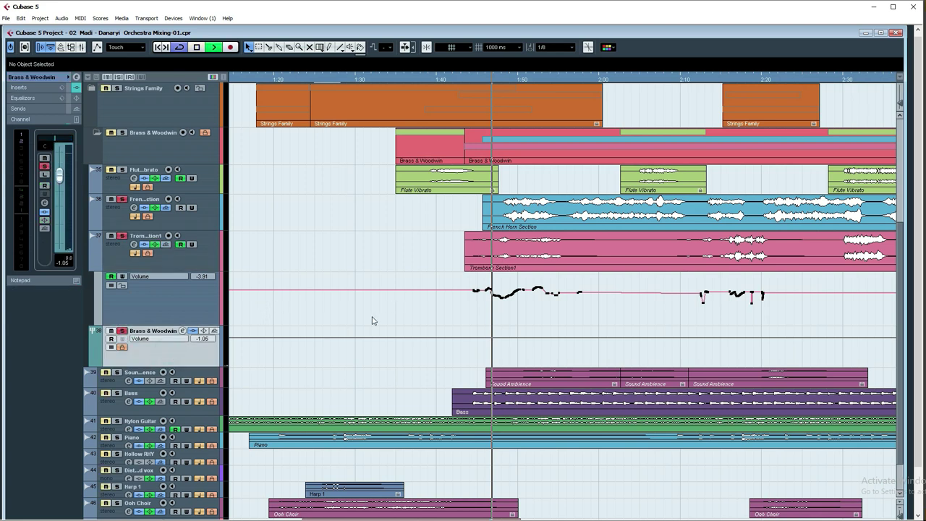
{"action": "left_click", "coordinate": [183, 331]}
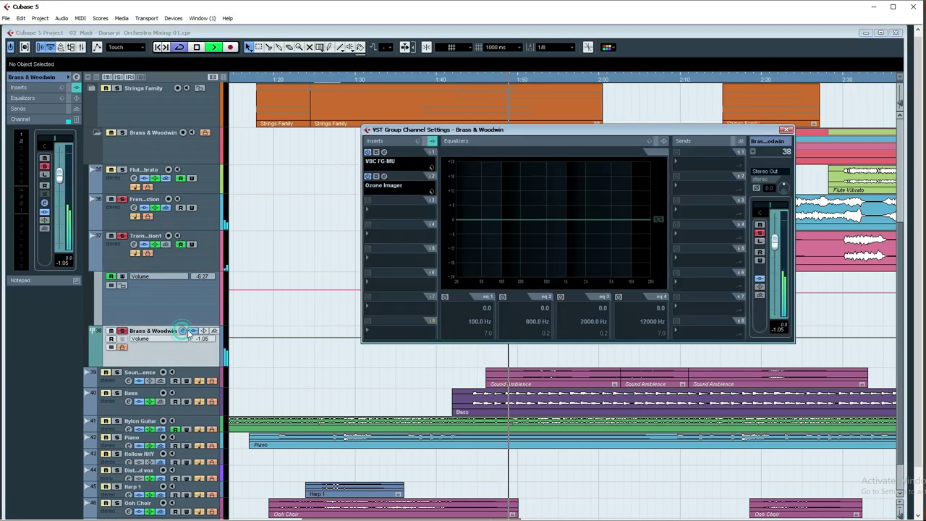
{"action": "key", "text": "space"}
{"action": "left_click_drag", "start_coordinate": [415, 132], "coordinate": [358, 160]}
Step: Open the group's VBC FG-MU and Ozone Imager inserts and review the imager's width and stereoize settings
{"action": "left_click", "coordinate": [311, 186]}
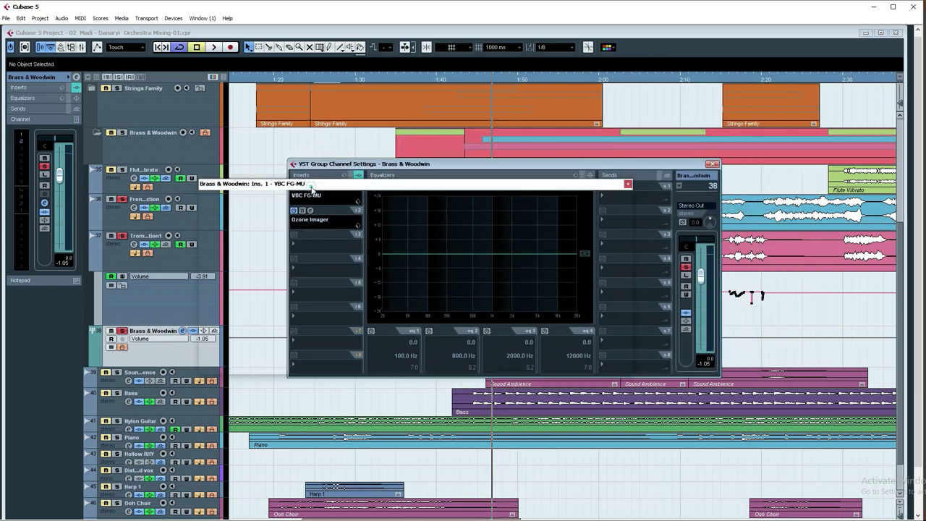
{"action": "left_click", "coordinate": [311, 210]}
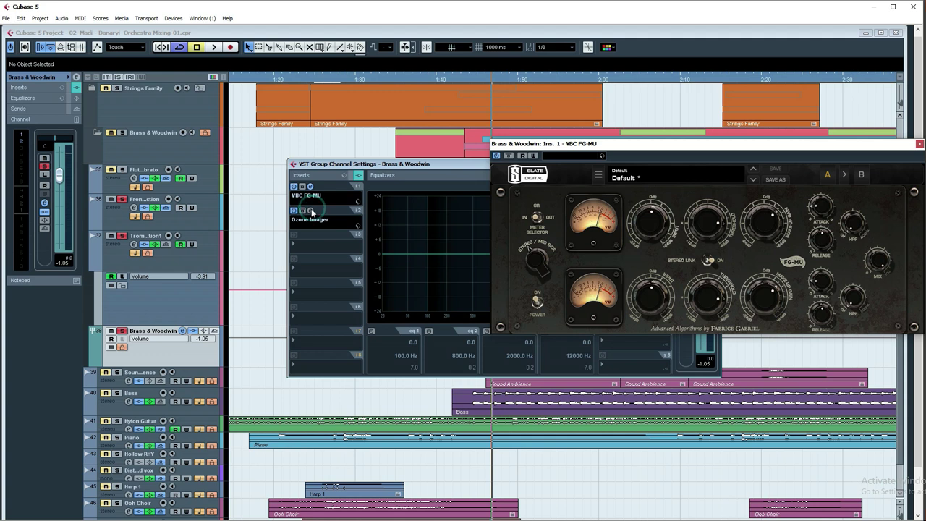
{"action": "left_click", "coordinate": [563, 186]}
{"action": "left_click", "coordinate": [311, 211]}
{"action": "left_click_drag", "start_coordinate": [384, 189], "coordinate": [477, 174]}
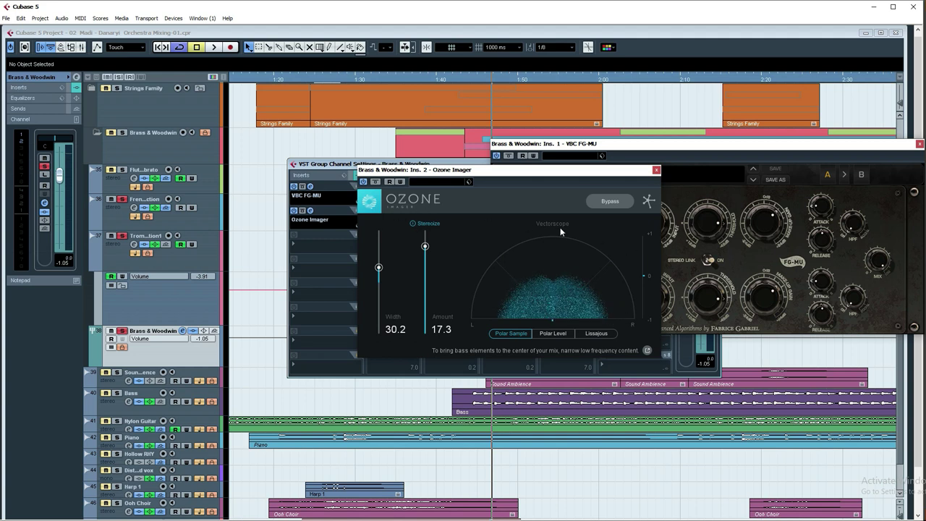
{"action": "left_click", "coordinate": [656, 170]}
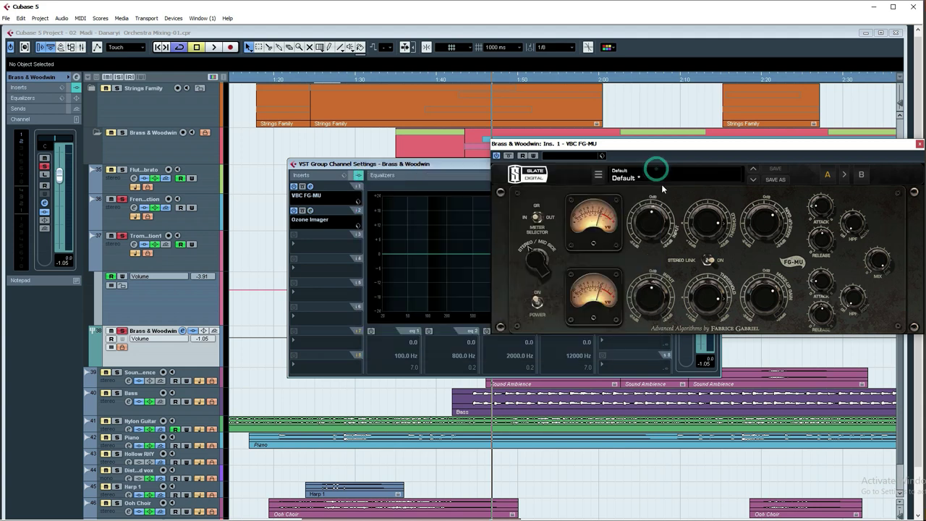
Step: Play the brass and woodwind group through the VBC FG-MU compressor and switch the compressor's power off for comparison
{"action": "left_click", "coordinate": [294, 187]}
{"action": "left_click", "coordinate": [294, 188]}
{"action": "left_click_drag", "start_coordinate": [572, 144], "coordinate": [383, 110]}
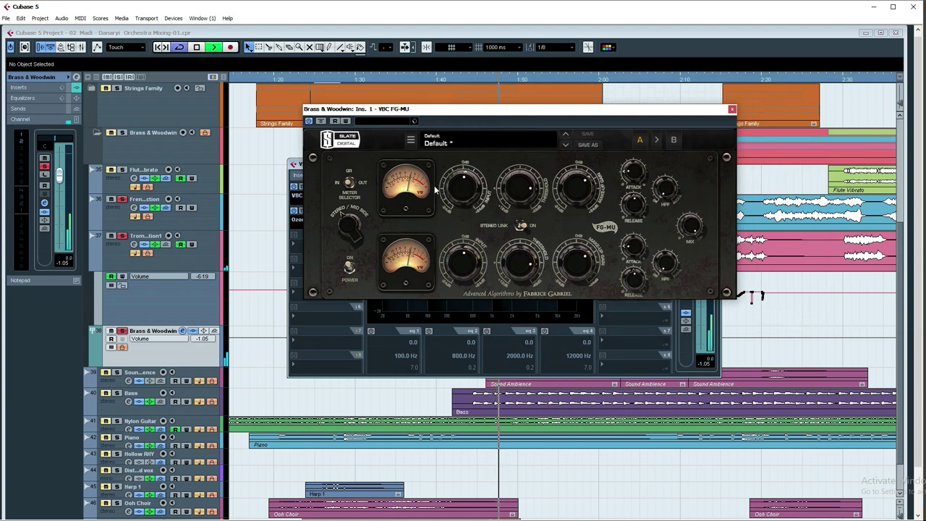
{"action": "left_click_drag", "start_coordinate": [467, 116], "coordinate": [493, 116]}
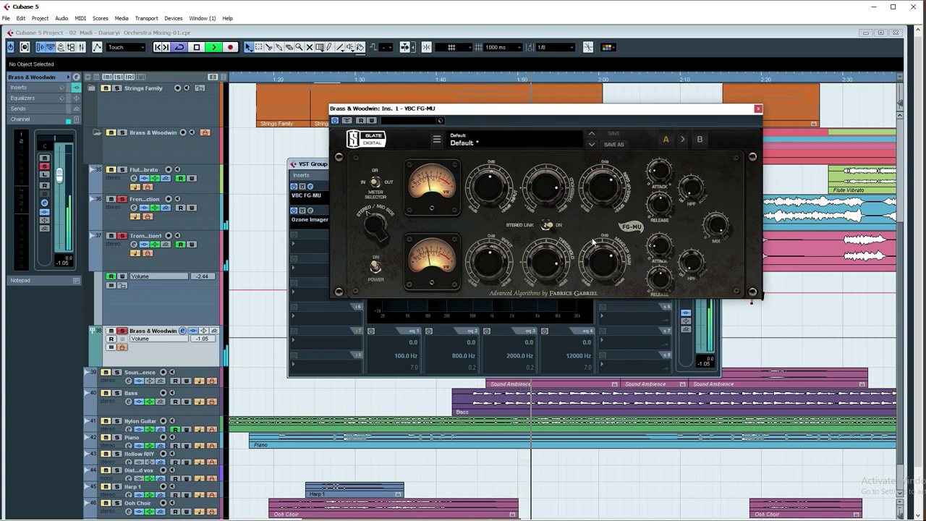
{"action": "key", "text": "space"}
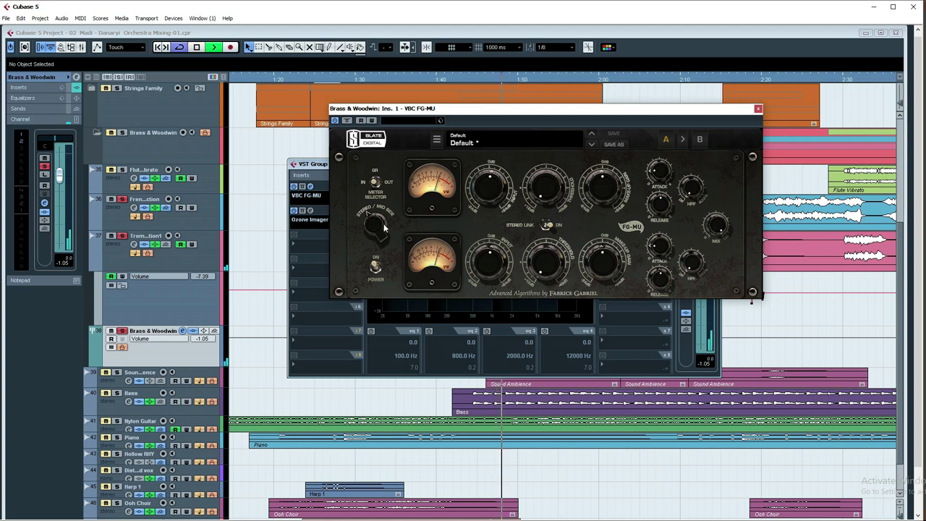
{"action": "left_click", "coordinate": [376, 269]}
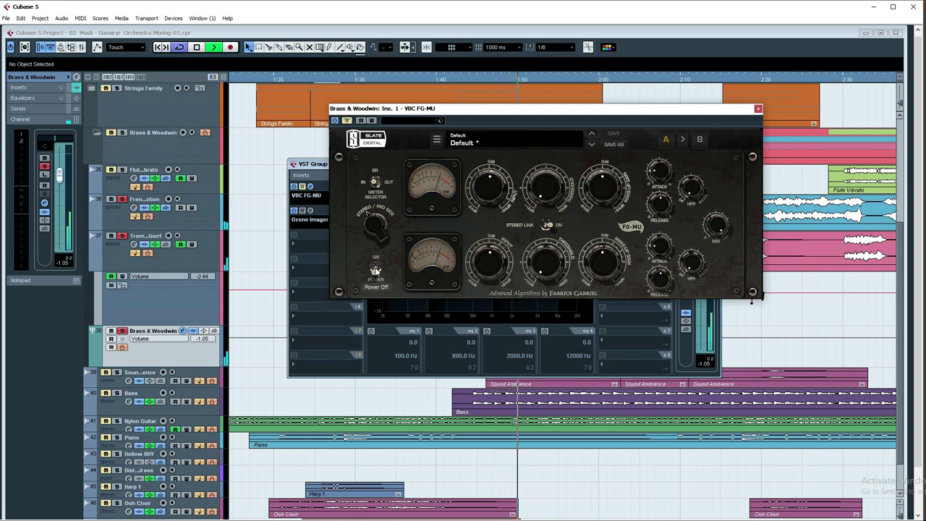
Step: Switch the VBC FG-MU compressor's power back on and set its threshold to -31.4, playing the group to hear it
{"action": "left_click", "coordinate": [376, 269]}
{"action": "key", "text": "space"}
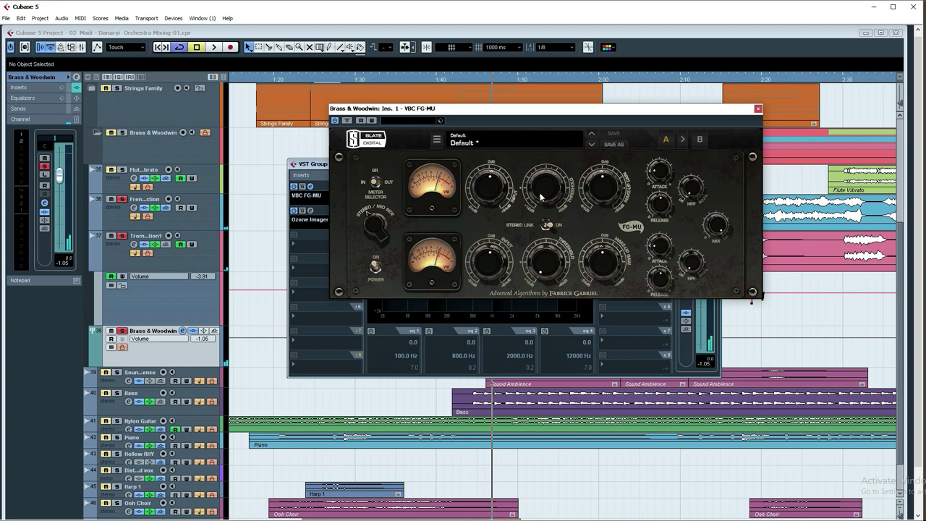
{"action": "mouse_move", "coordinate": [552, 192]}
{"action": "left_mouse_down"}
{"action": "mouse_move", "coordinate": [551, 179]}
{"action": "mouse_move", "coordinate": [549, 206]}
{"action": "left_mouse_up"}
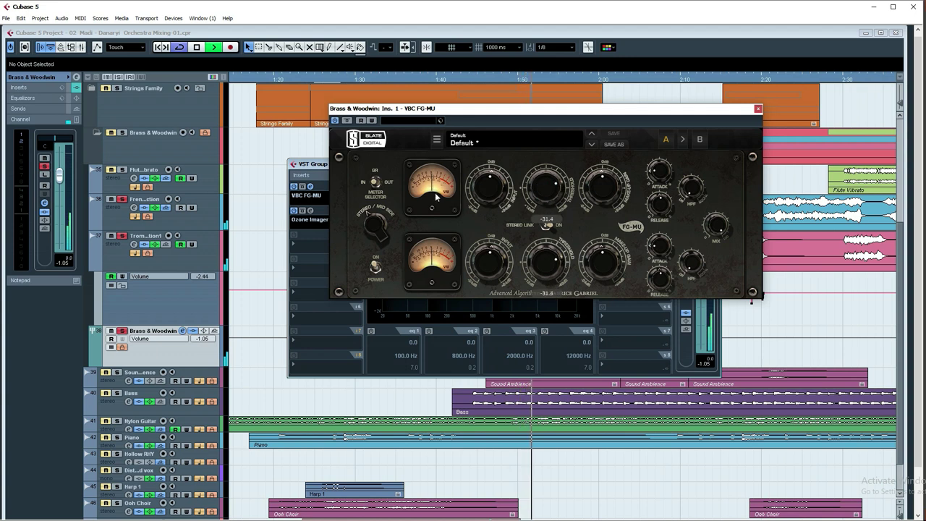
{"action": "key", "text": "space"}
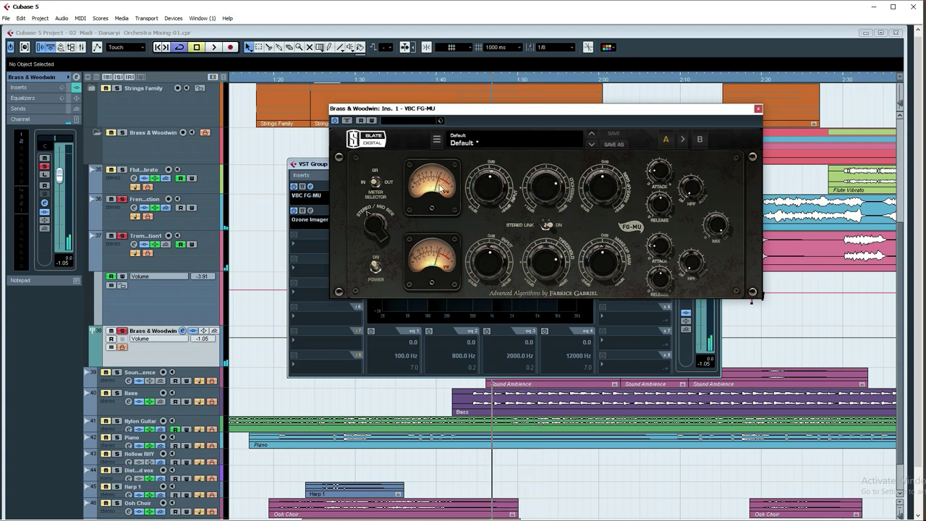
Step: Set the compressor's makeup gain to 7.3 dB while the brass and woodwind group plays
{"action": "left_click_drag", "start_coordinate": [595, 196], "coordinate": [612, 175]}
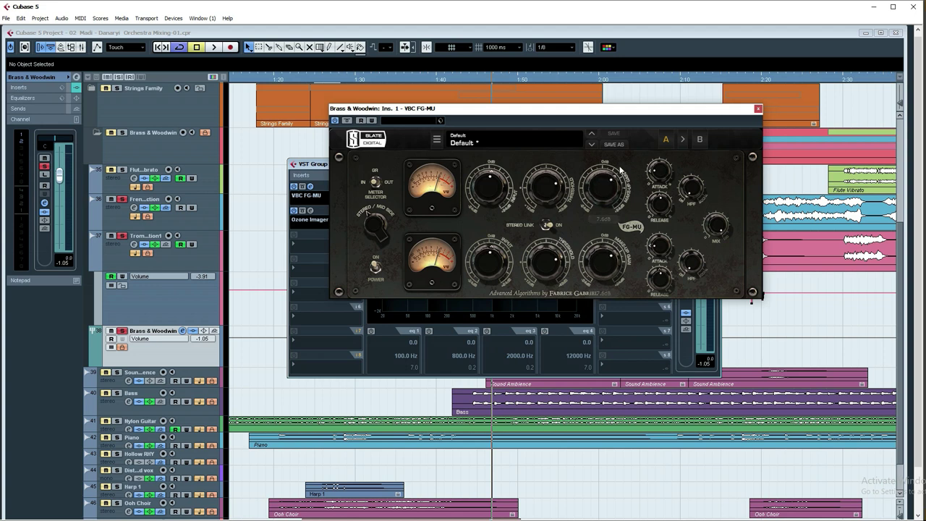
{"action": "left_click_drag", "start_coordinate": [620, 170], "coordinate": [629, 67]}
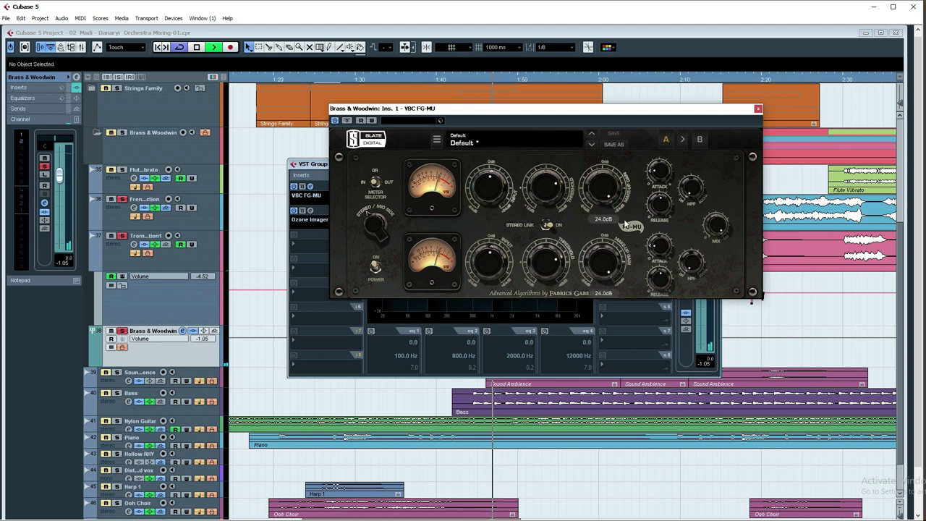
{"action": "left_click_drag", "start_coordinate": [608, 194], "coordinate": [603, 230]}
{"action": "key", "text": "space"}
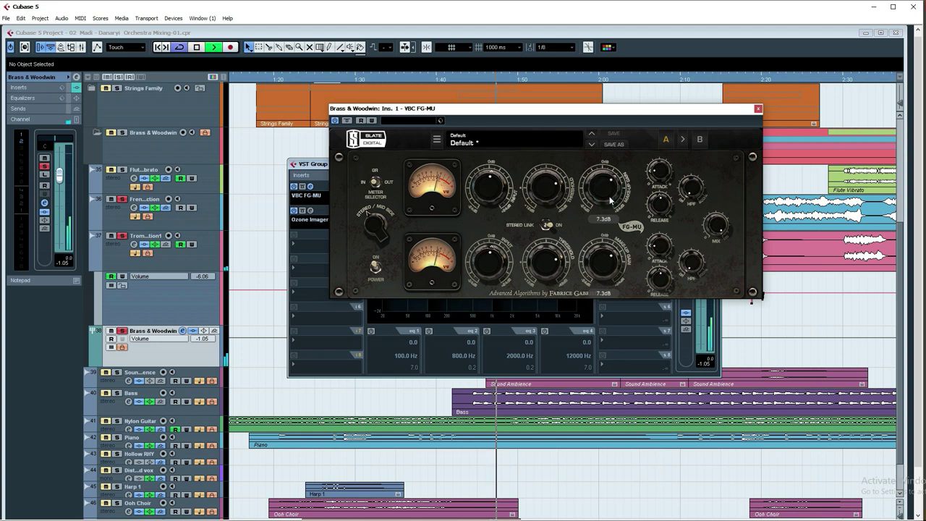
Step: Compare the group's sound with the compressor's power off and on during playback, leaving the power on
{"action": "left_click", "coordinate": [376, 269]}
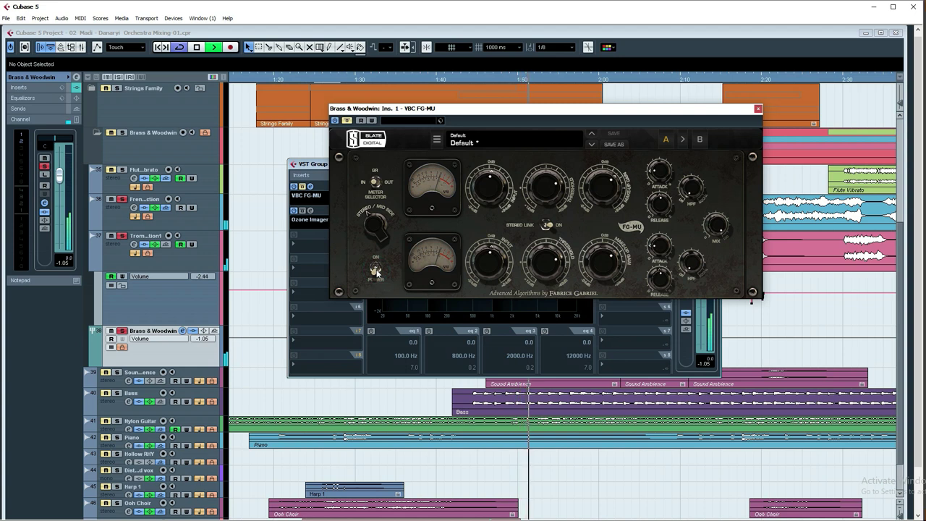
{"action": "left_click", "coordinate": [376, 269]}
{"action": "key", "text": "space"}
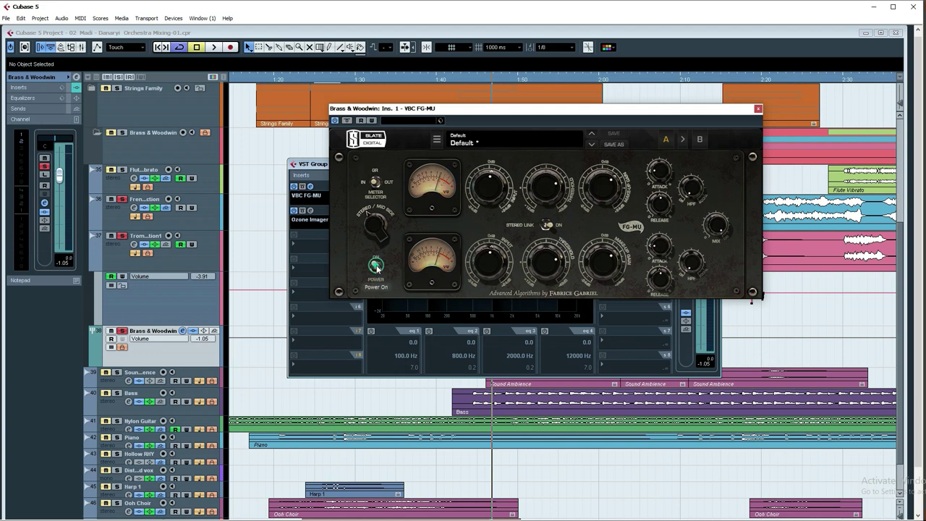
{"action": "left_click", "coordinate": [375, 269]}
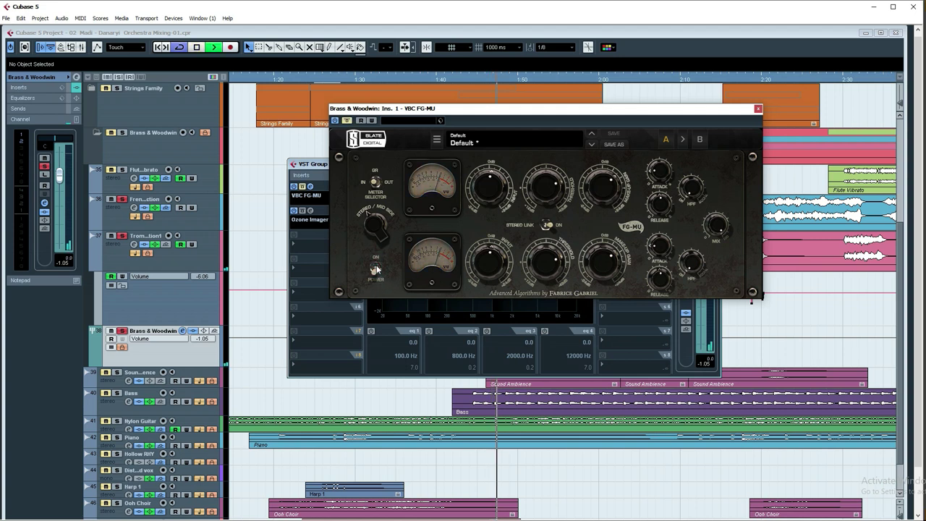
{"action": "left_click", "coordinate": [375, 268]}
{"action": "left_click", "coordinate": [375, 268]}
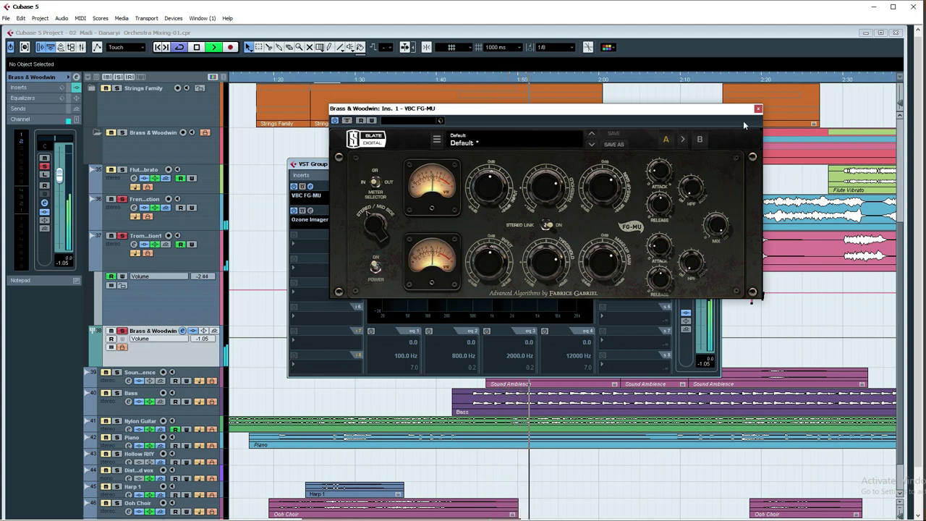
Step: Close the compressor, unsolo the Brass & Woodwin group and close its channel settings
{"action": "left_click", "coordinate": [757, 109]}
{"action": "key", "text": "space"}
{"action": "left_click", "coordinate": [686, 267]}
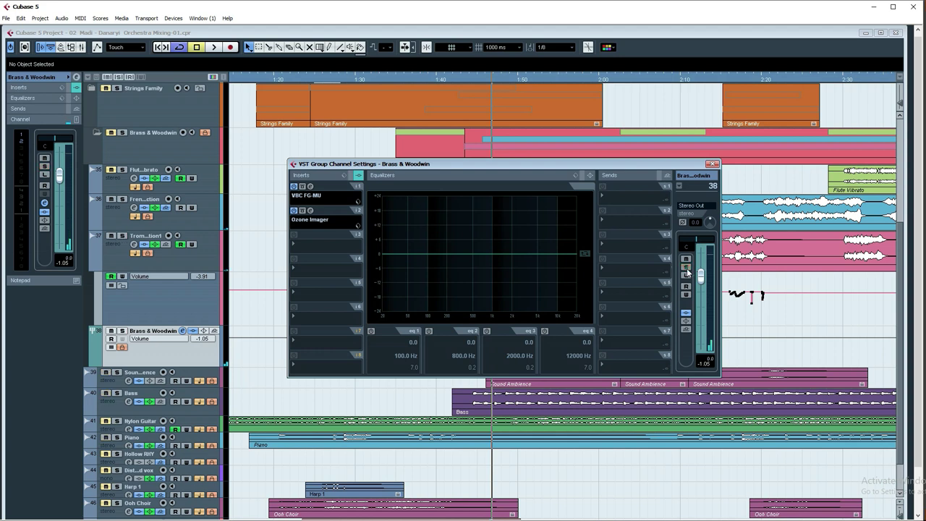
{"action": "left_click", "coordinate": [713, 165]}
Step: Play the unsoloed mix from about 1:43 and examine the brass and woodwind parts across a wider span of the arrangement
{"action": "left_click", "coordinate": [476, 78]}
{"action": "left_click", "coordinate": [466, 76]}
{"action": "key", "text": "space"}
{"action": "key", "text": "g"}
{"action": "key", "text": "g"}
{"action": "key", "text": "g"}
{"action": "key", "text": "g"}
{"action": "key", "text": "g"}
{"action": "key", "text": "g"}
{"action": "key", "text": "g"}
{"action": "key", "text": "g"}
{"action": "key", "text": "g"}
{"action": "key", "text": "g"}
{"action": "key", "text": "g"}
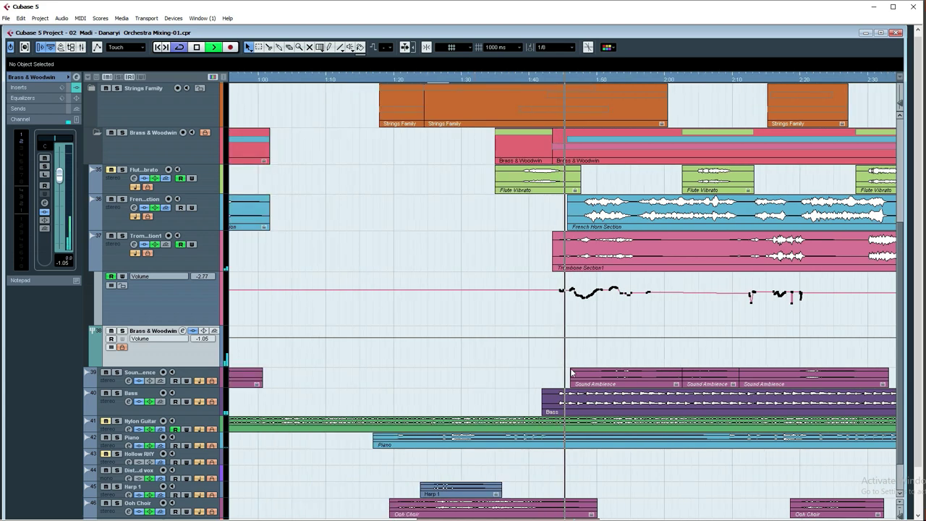
{"action": "key", "text": "h"}
{"action": "key", "text": "h"}
{"action": "key", "text": "h"}
{"action": "key", "text": "h"}
{"action": "key", "text": "h"}
{"action": "key", "text": "h"}
{"action": "key", "text": "h"}
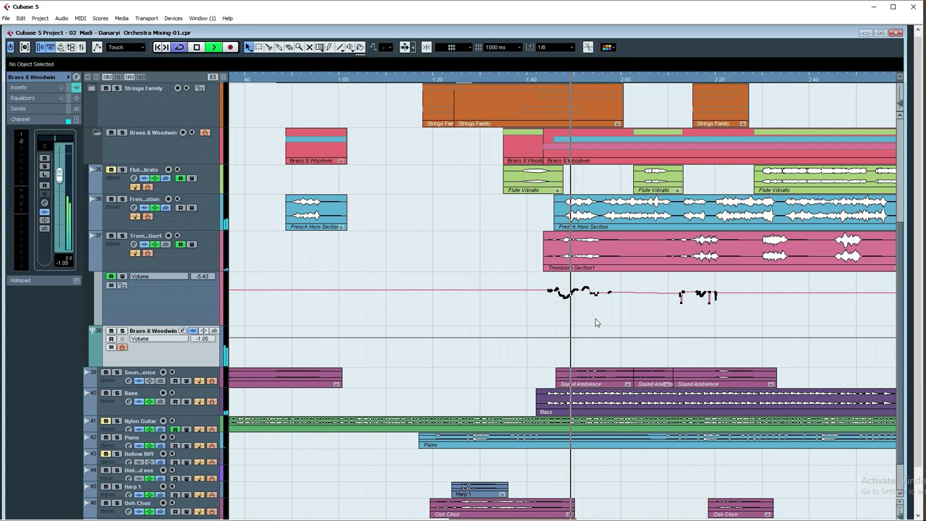
{"action": "key", "text": "g"}
{"action": "key", "text": "g"}
{"action": "key", "text": "g"}
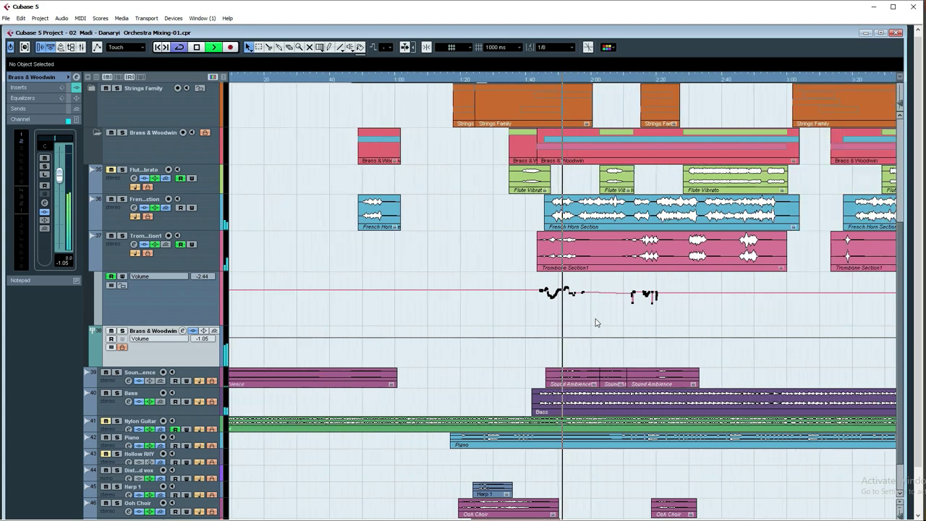